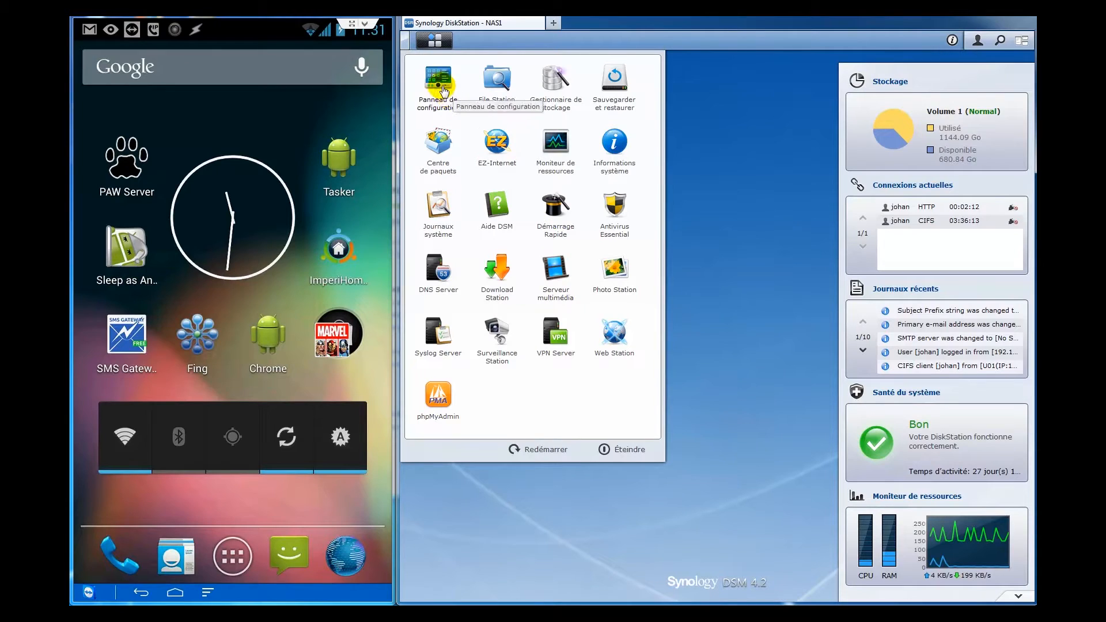
- In Control Panel's Notification settings, tick 'Activer les notifications par e-mail'
{"action": "left_click", "coordinate": [441, 86]}
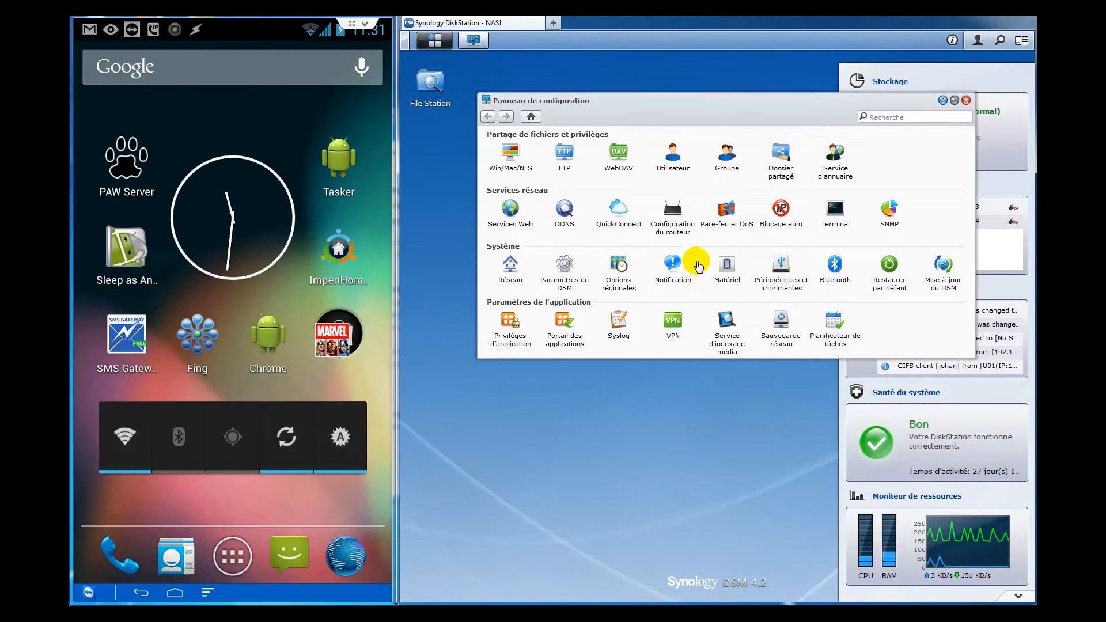
{"action": "left_click", "coordinate": [674, 271]}
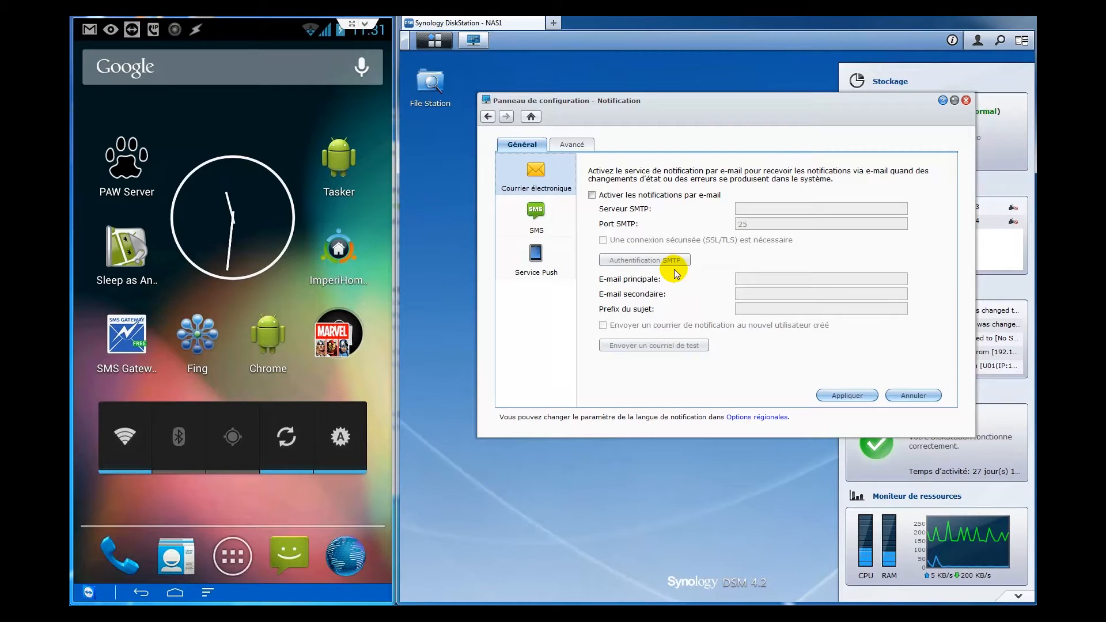
{"action": "left_click", "coordinate": [645, 194]}
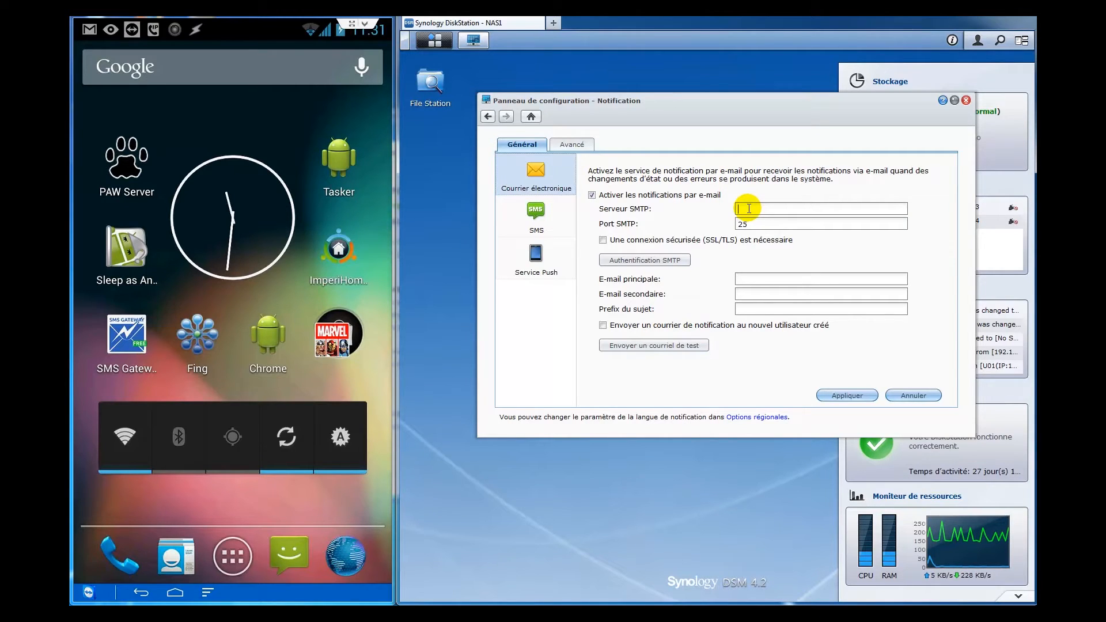
- Enter SMTP server smtp.dsl.ovh.net, the recipient's e-mail address, and subject prefix 'NAS 1 -'
{"action": "type", "text": "mtp"}
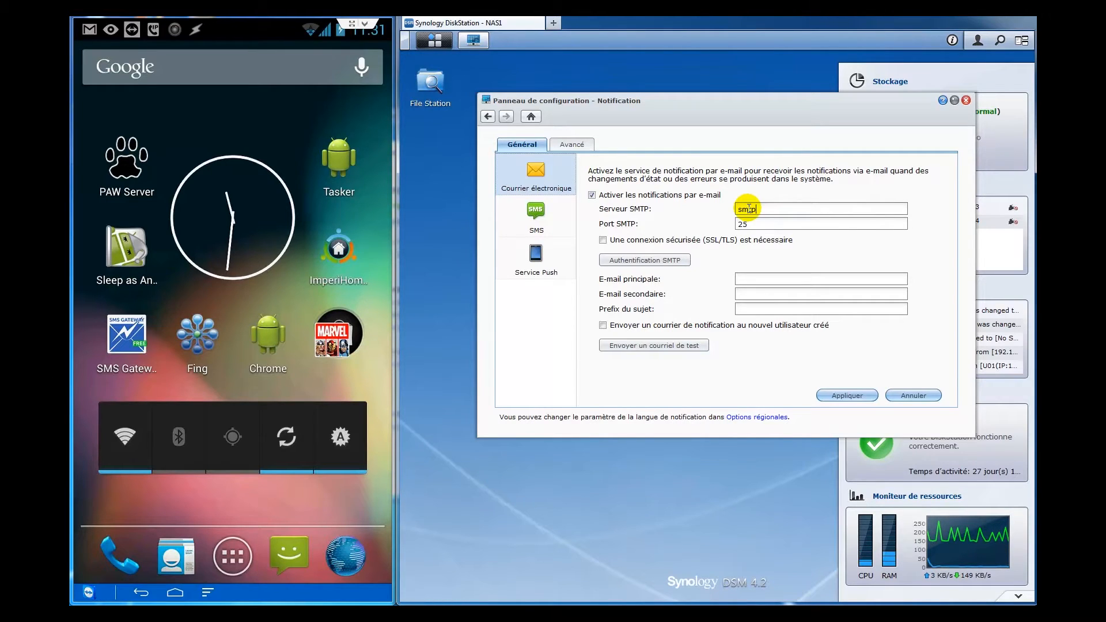
{"action": "type", "text": ".dsl.ovh.net"}
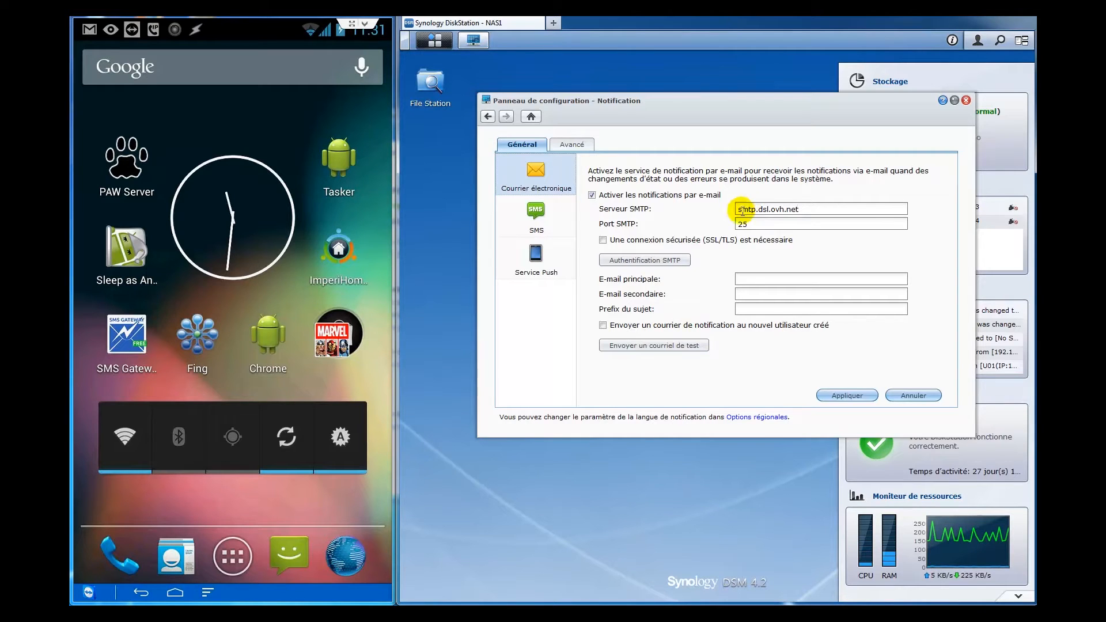
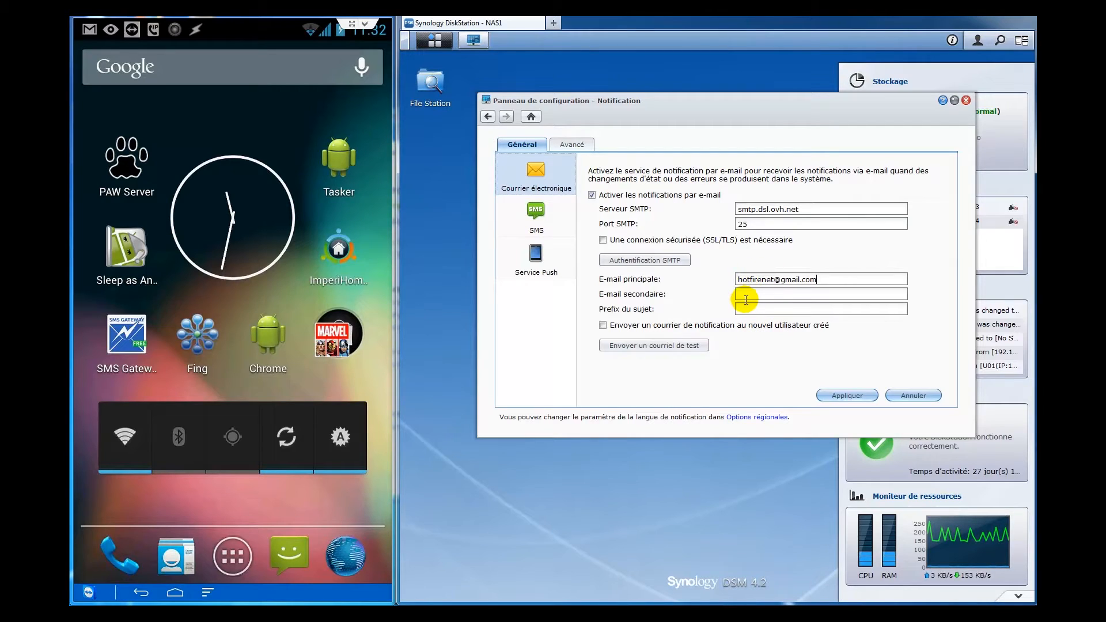
{"action": "type", "text": "NAS 1 -"}
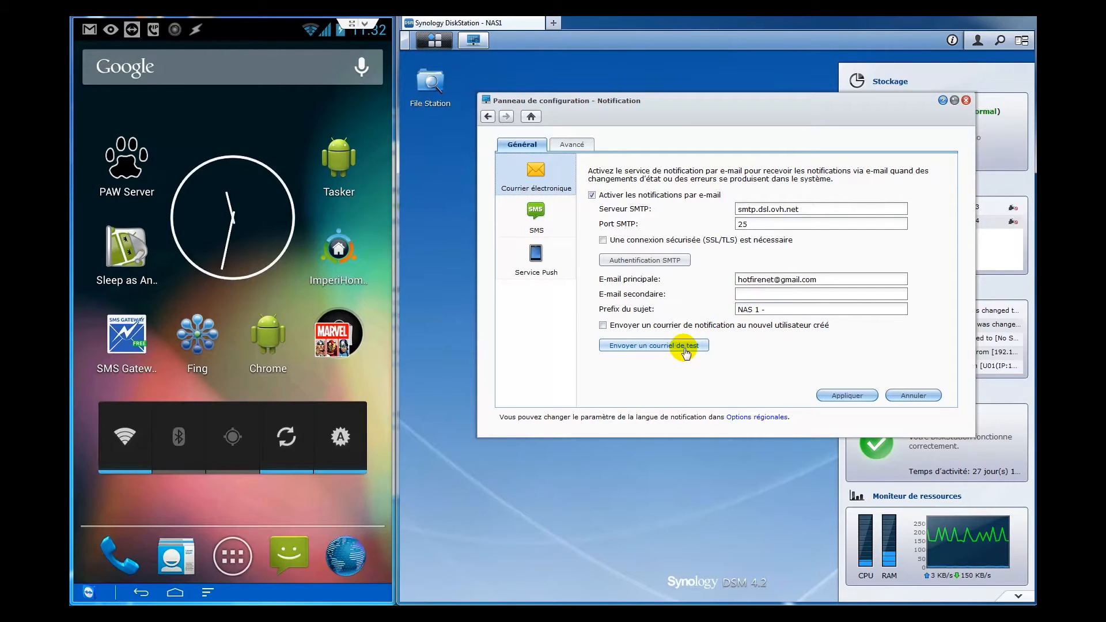
- Apply the e-mail settings, send a test e-mail, and dismiss the confirmation
{"action": "left_click", "coordinate": [850, 396]}
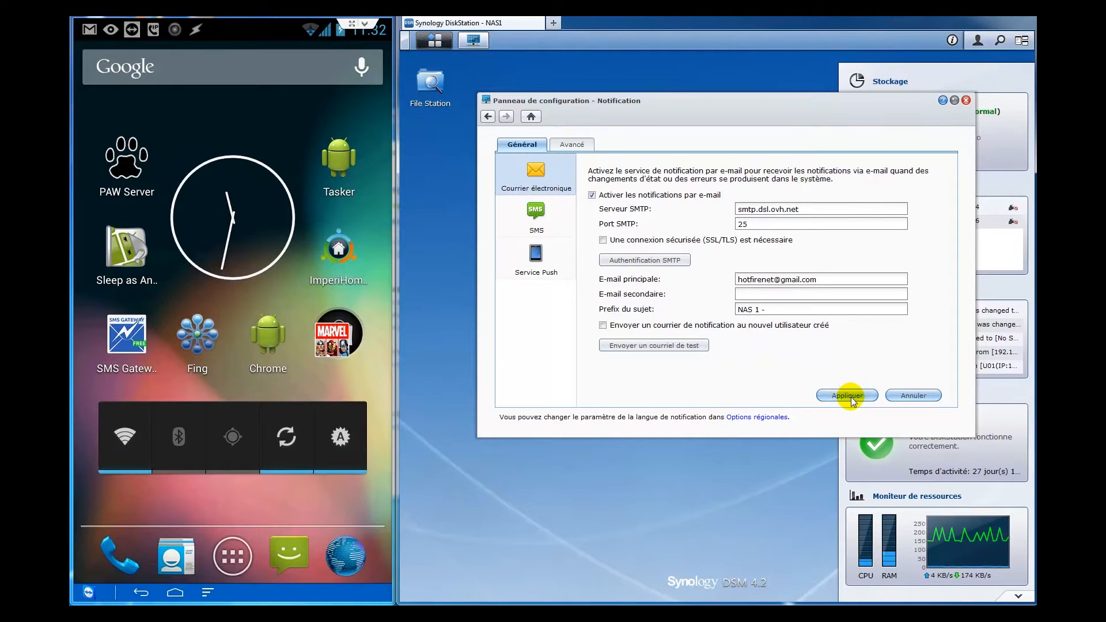
{"action": "left_click", "coordinate": [685, 346]}
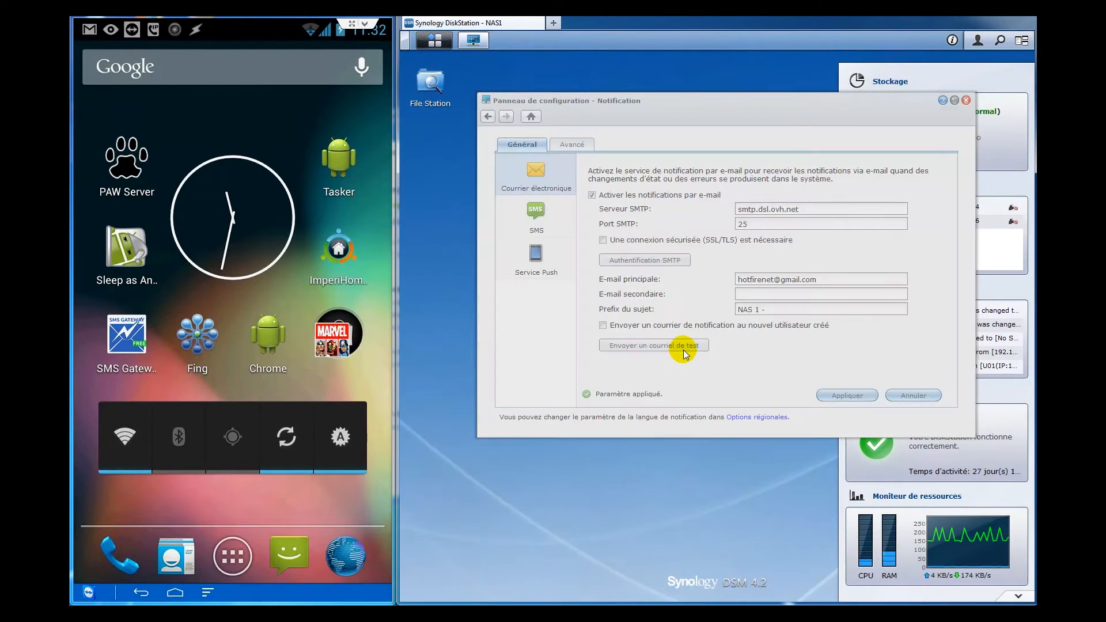
{"action": "left_click", "coordinate": [727, 283]}
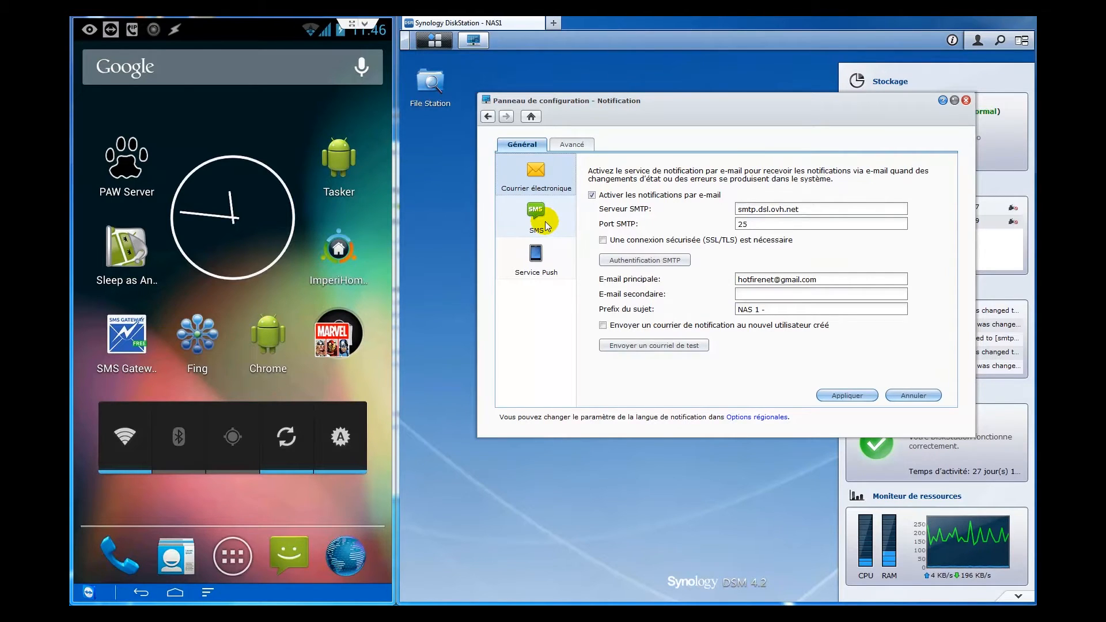
- Enable SMS notifications in DSM and launch the SMS Gateway app on the phone
{"action": "left_click", "coordinate": [545, 225]}
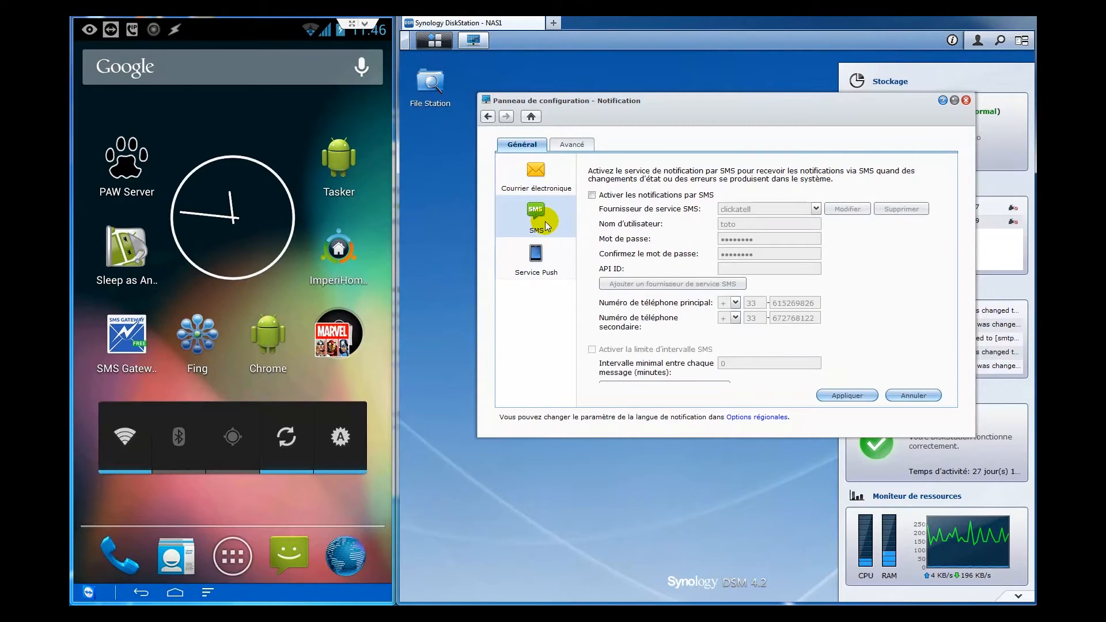
{"action": "left_click", "coordinate": [621, 197]}
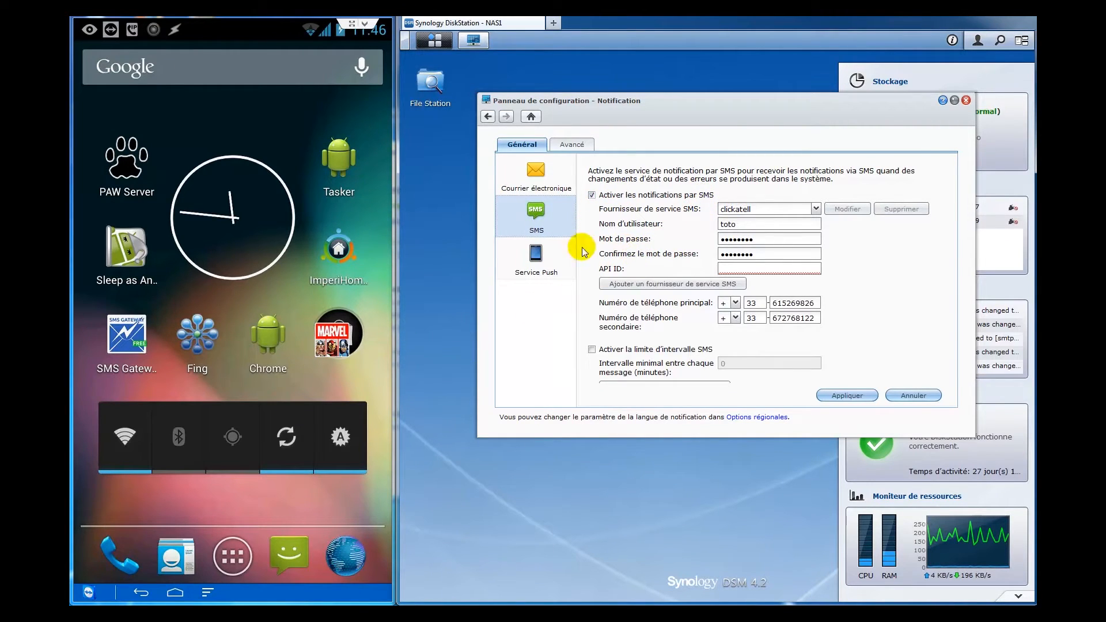
{"action": "left_click", "coordinate": [127, 337]}
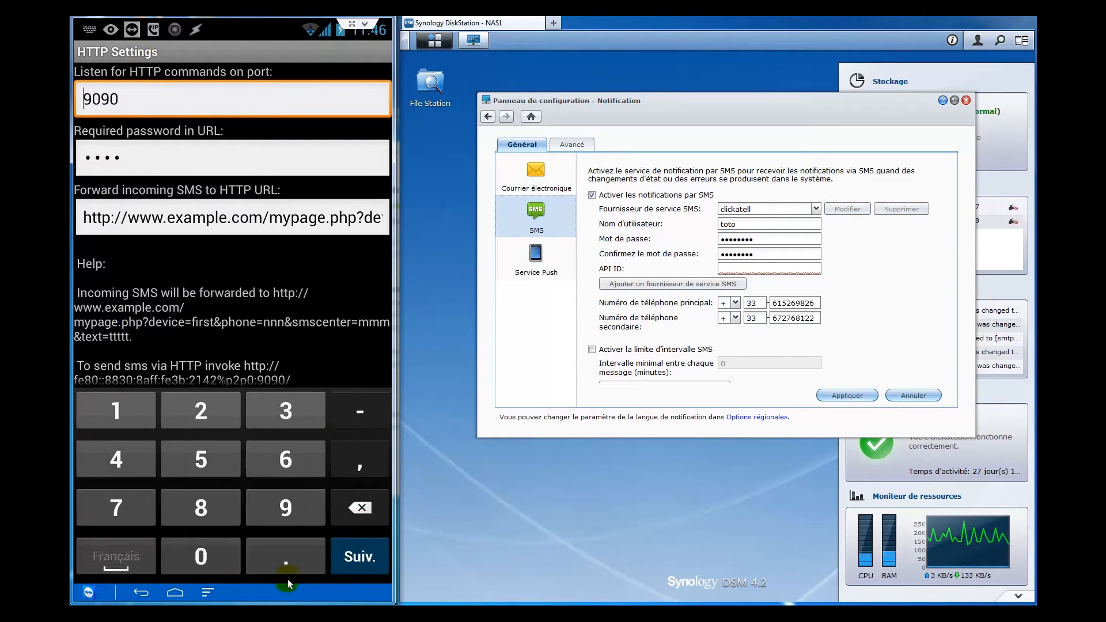
{"action": "left_click", "coordinate": [141, 594]}
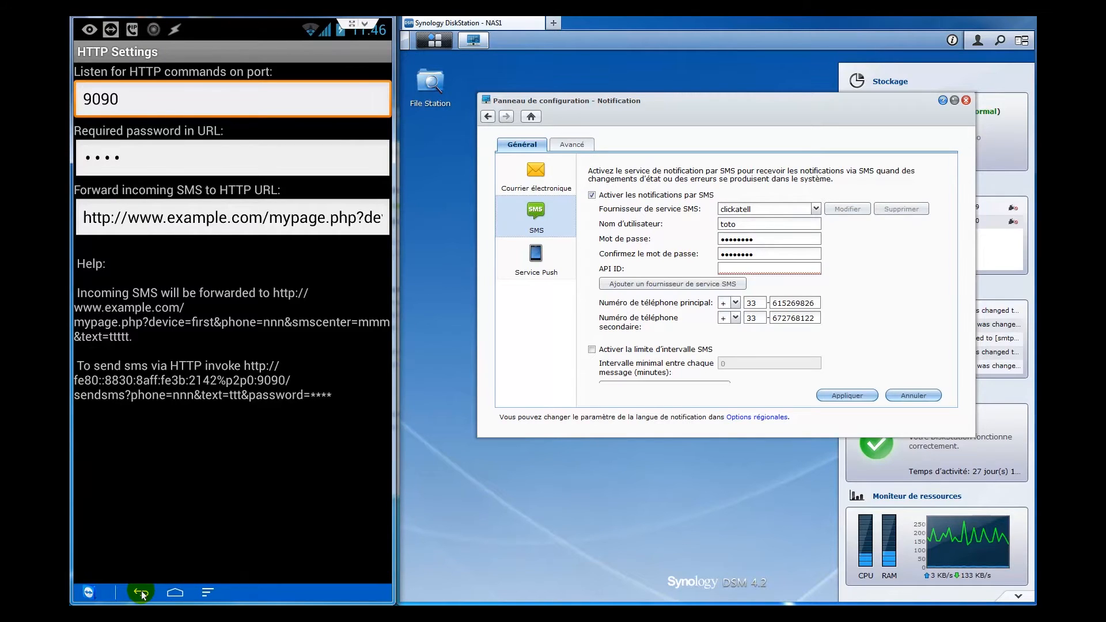
{"action": "left_click", "coordinate": [141, 590]}
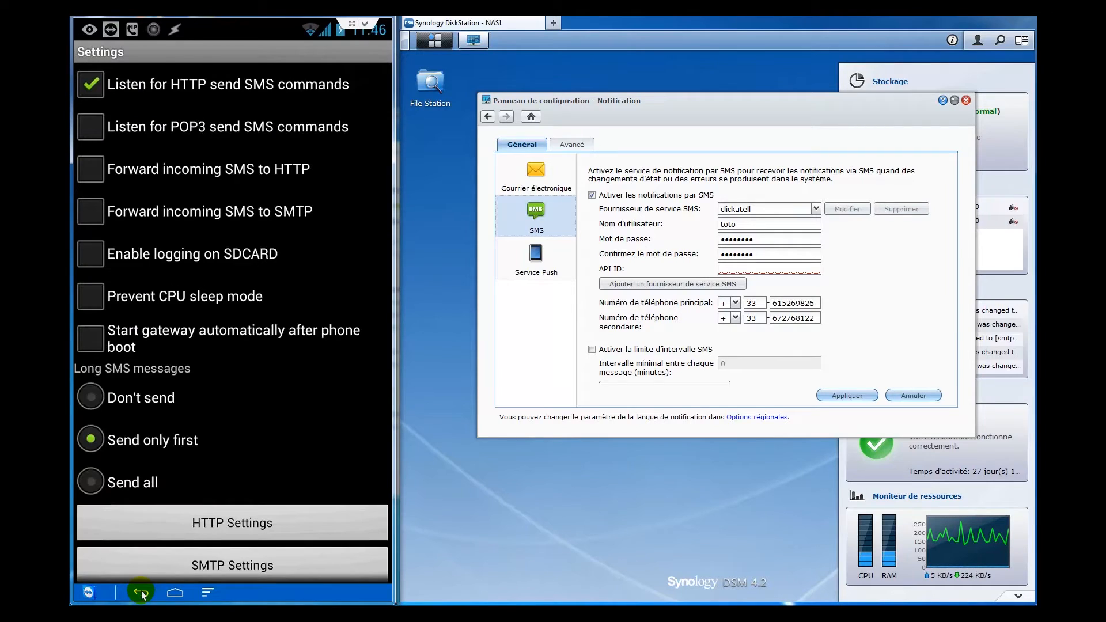
{"action": "left_click", "coordinate": [140, 590]}
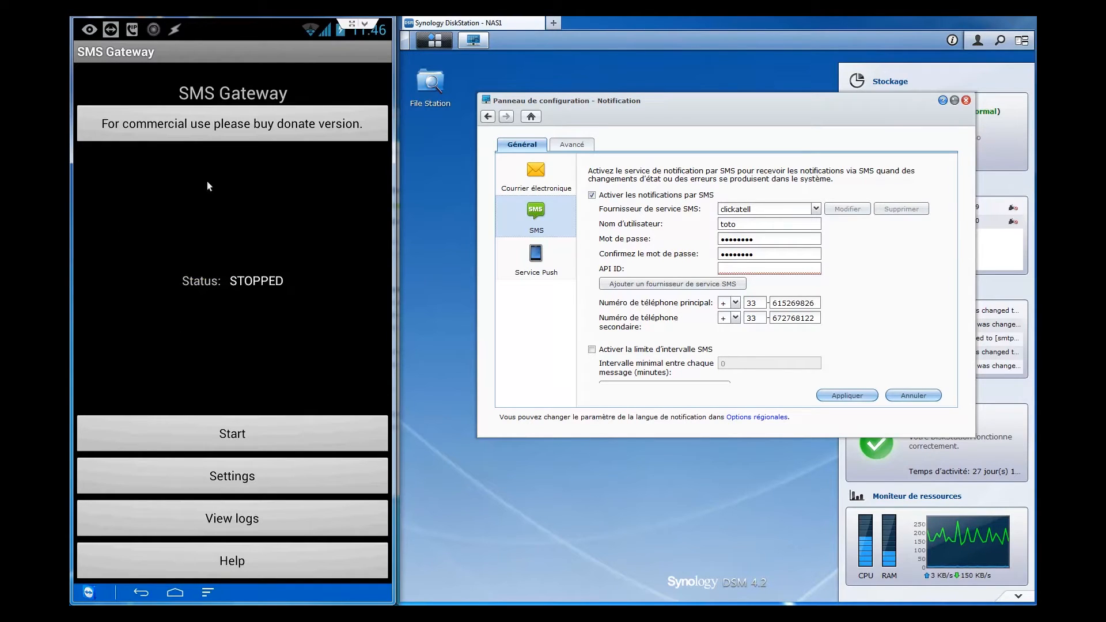
{"action": "left_click", "coordinate": [246, 474]}
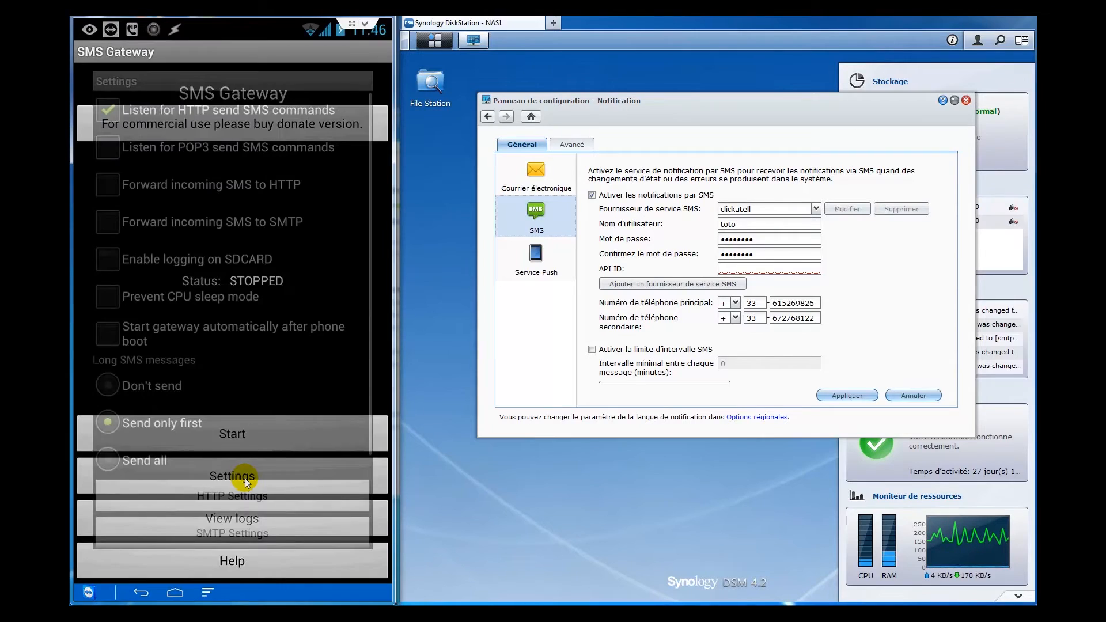
{"action": "left_click", "coordinate": [181, 133]}
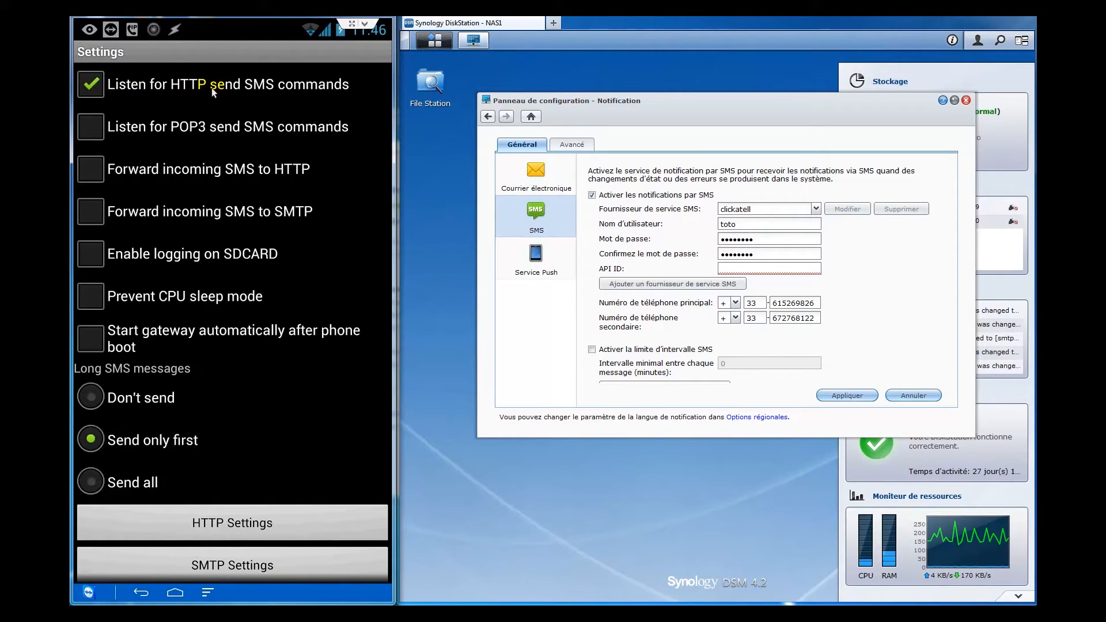
{"action": "left_click", "coordinate": [355, 540]}
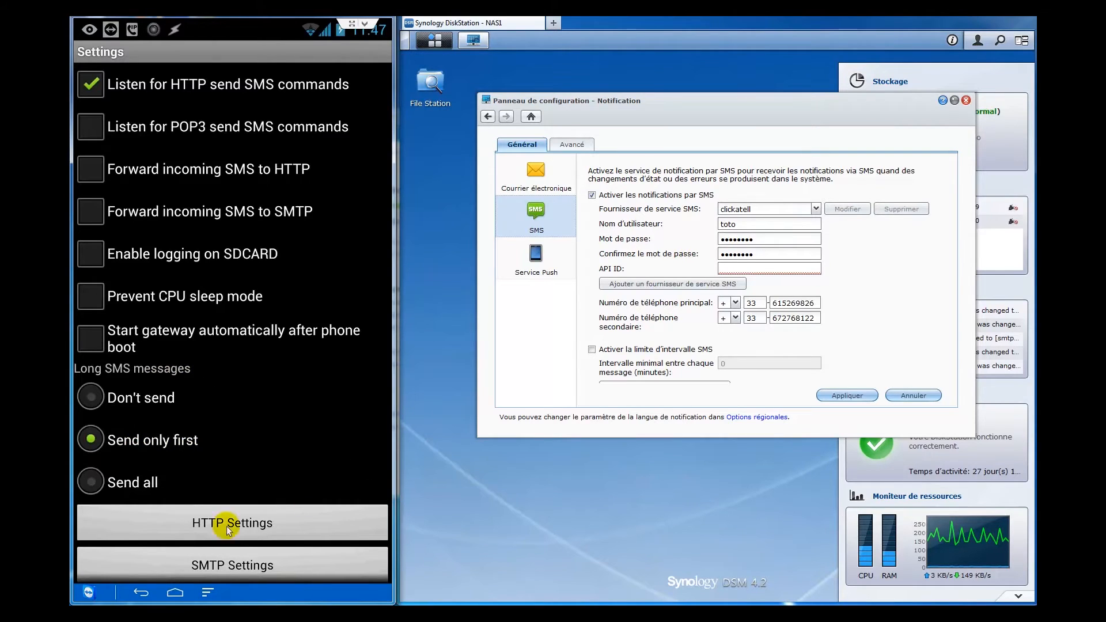
{"action": "left_click", "coordinate": [252, 524]}
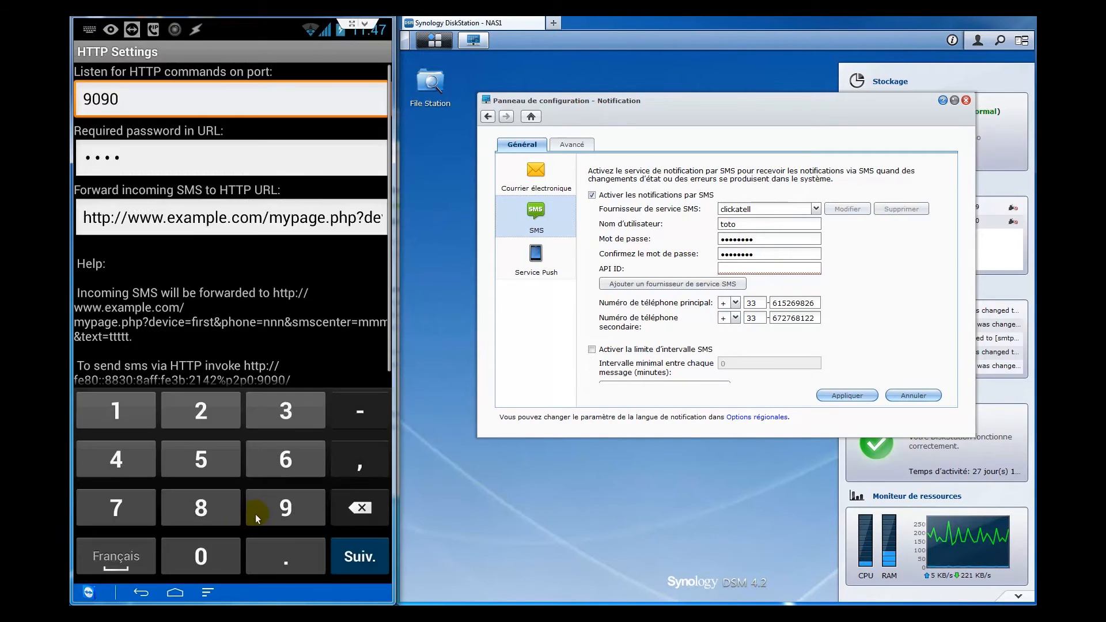
{"action": "left_click", "coordinate": [132, 105]}
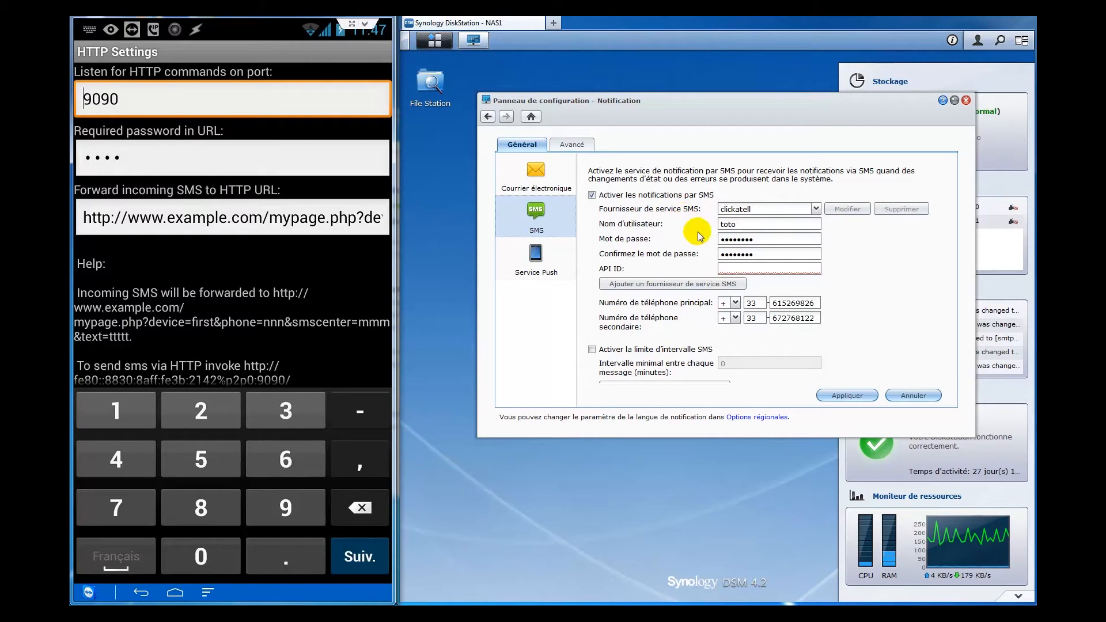
- Add a new SMS service provider named 'SMS Gateway'
{"action": "left_click", "coordinate": [704, 286]}
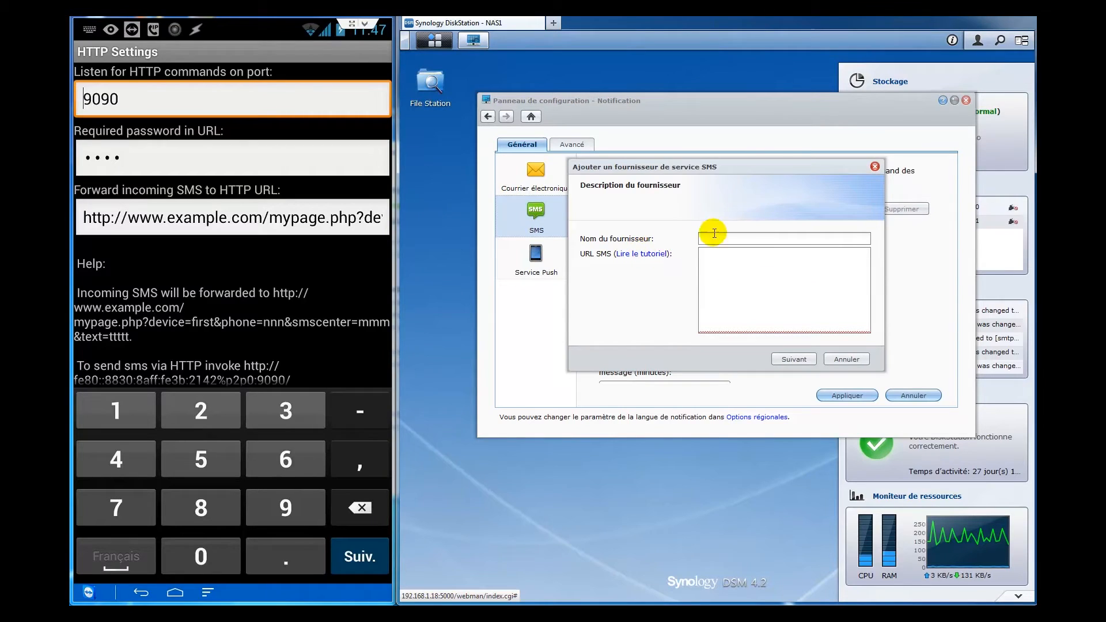
{"action": "left_click", "coordinate": [735, 236]}
{"action": "type", "text": "SMS Gateway"}
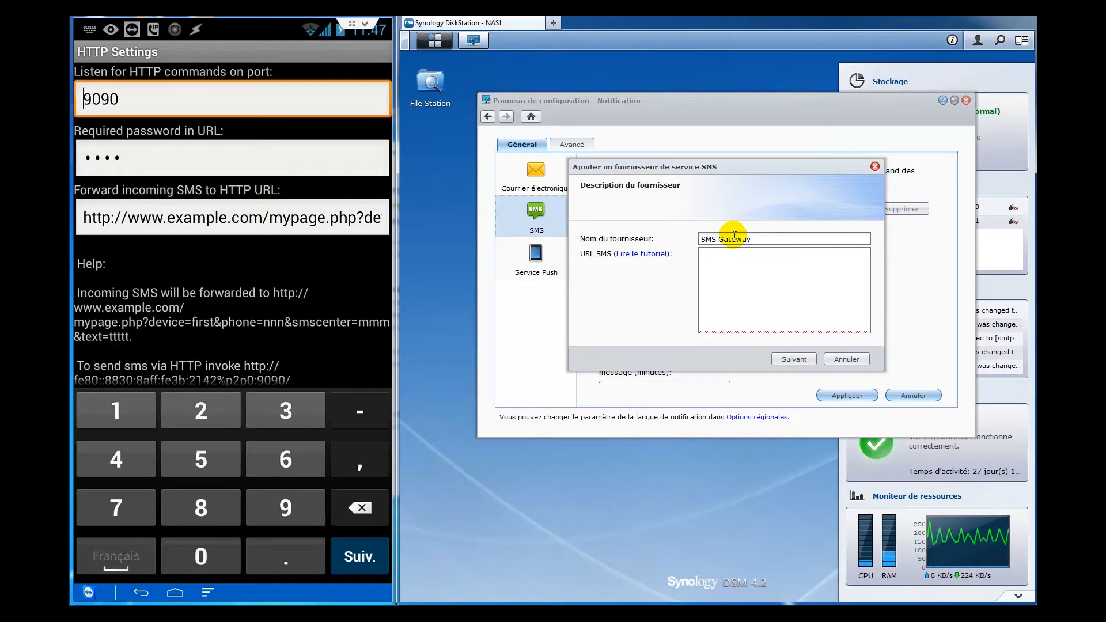
- Copy the example Clickatell SMS URL from the help tutorial into the SMS URL field
{"action": "left_click", "coordinate": [650, 254]}
{"action": "left_click_drag", "start_coordinate": [786, 121], "coordinate": [652, 128]}
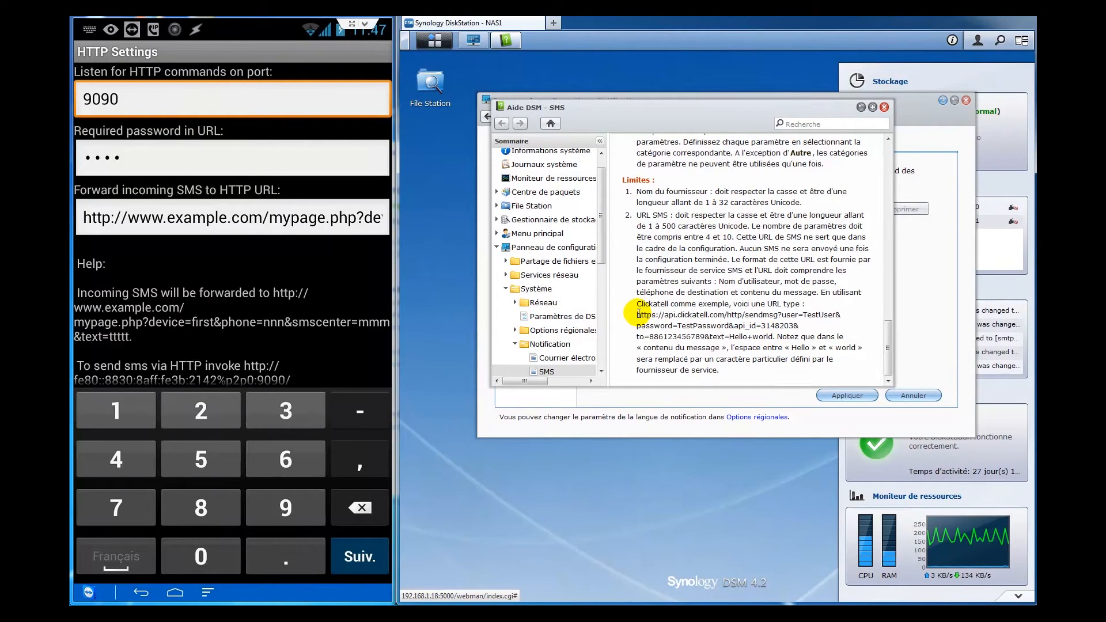
{"action": "left_click_drag", "start_coordinate": [637, 315], "coordinate": [773, 336]}
{"action": "key", "text": "ctrl+c"}
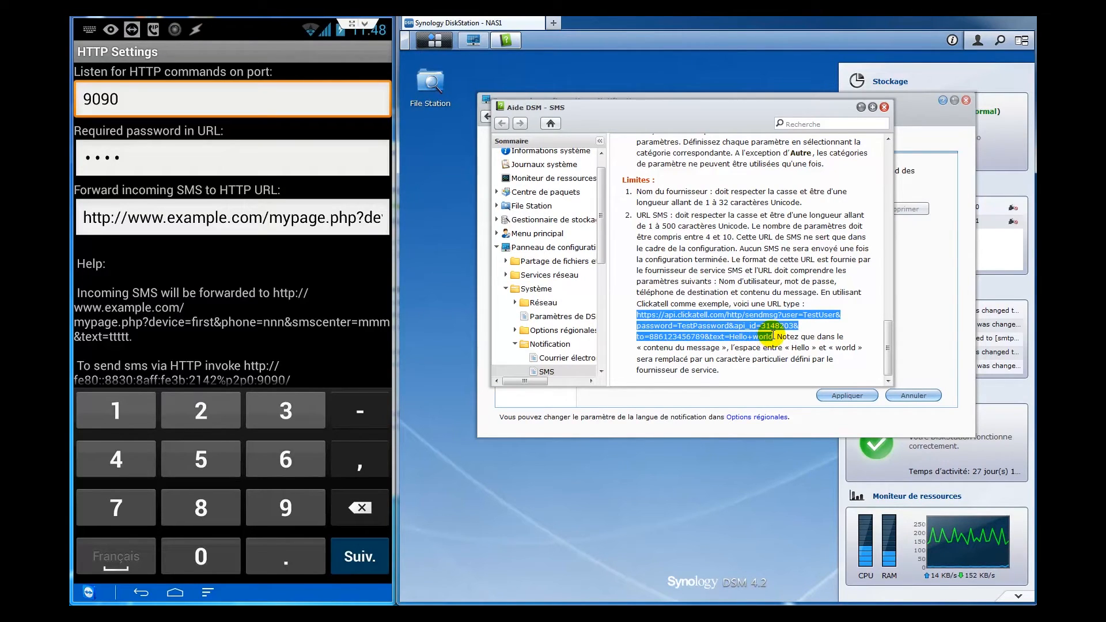
{"action": "left_click", "coordinate": [885, 108]}
{"action": "left_click", "coordinate": [751, 287]}
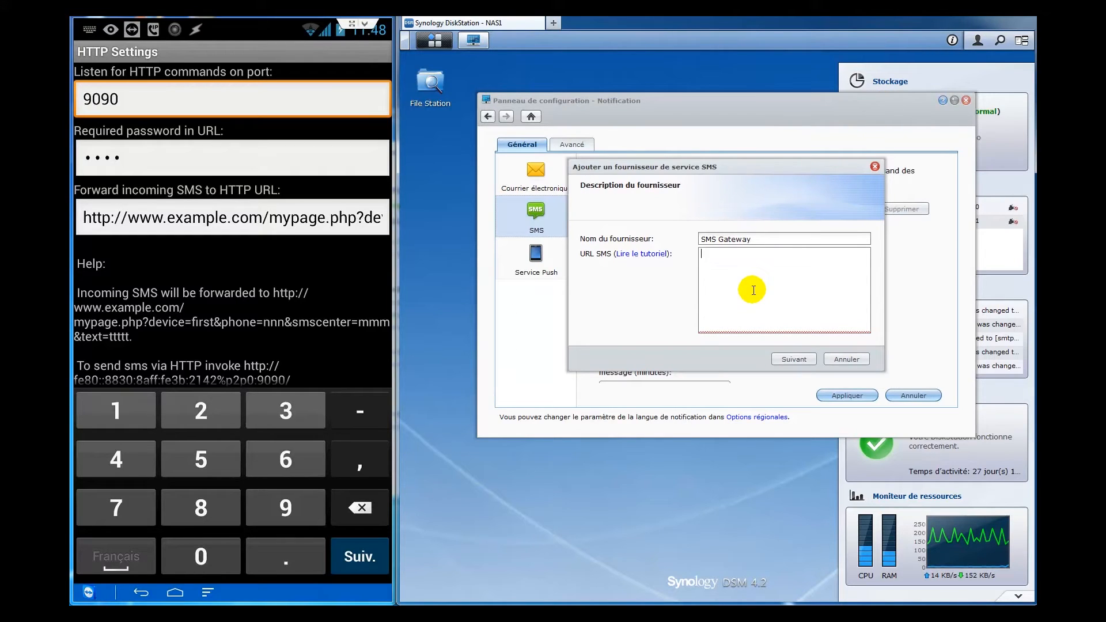
- Paste the example URL and replace the api.clickatell.com host with 192.168.1.88:9090
{"action": "key", "text": "ctrl+v"}
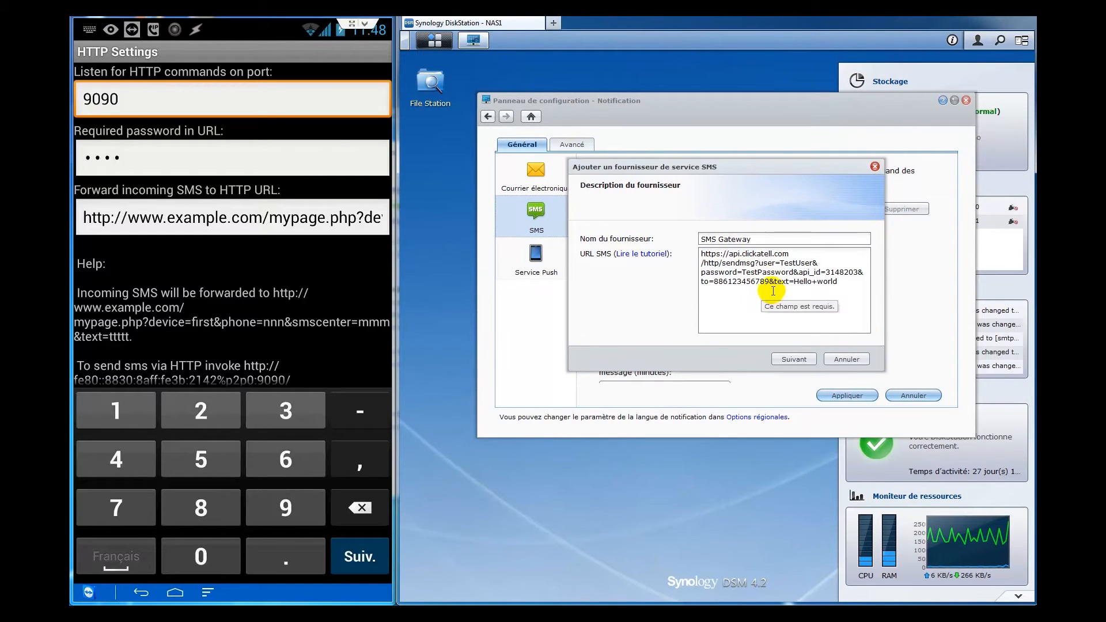
{"action": "left_click_drag", "start_coordinate": [729, 254], "coordinate": [788, 253]}
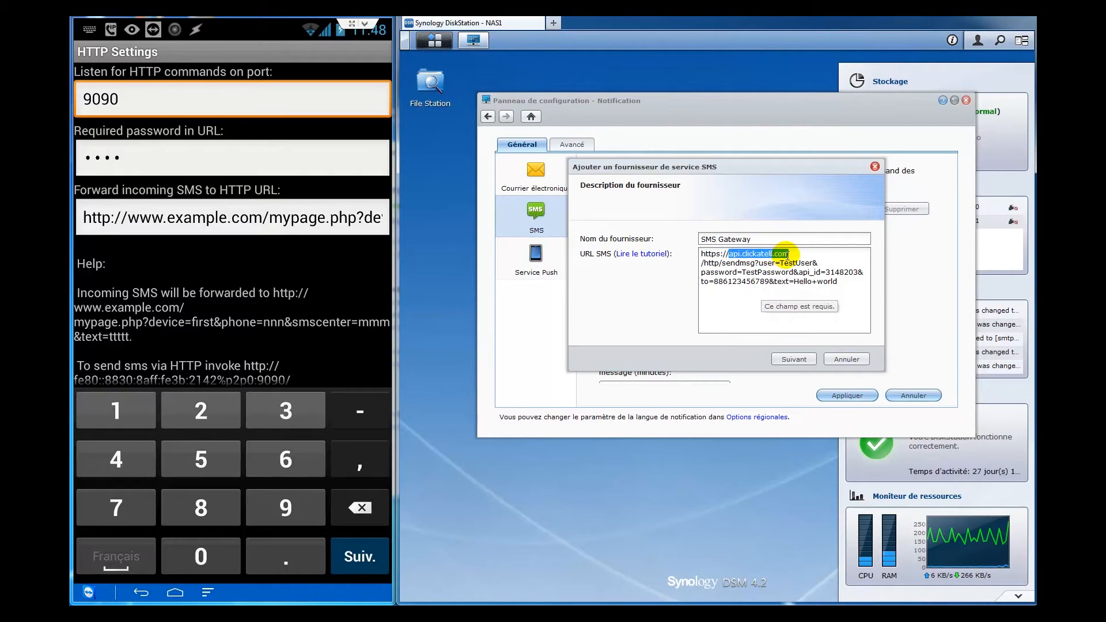
{"action": "left_click", "coordinate": [843, 283]}
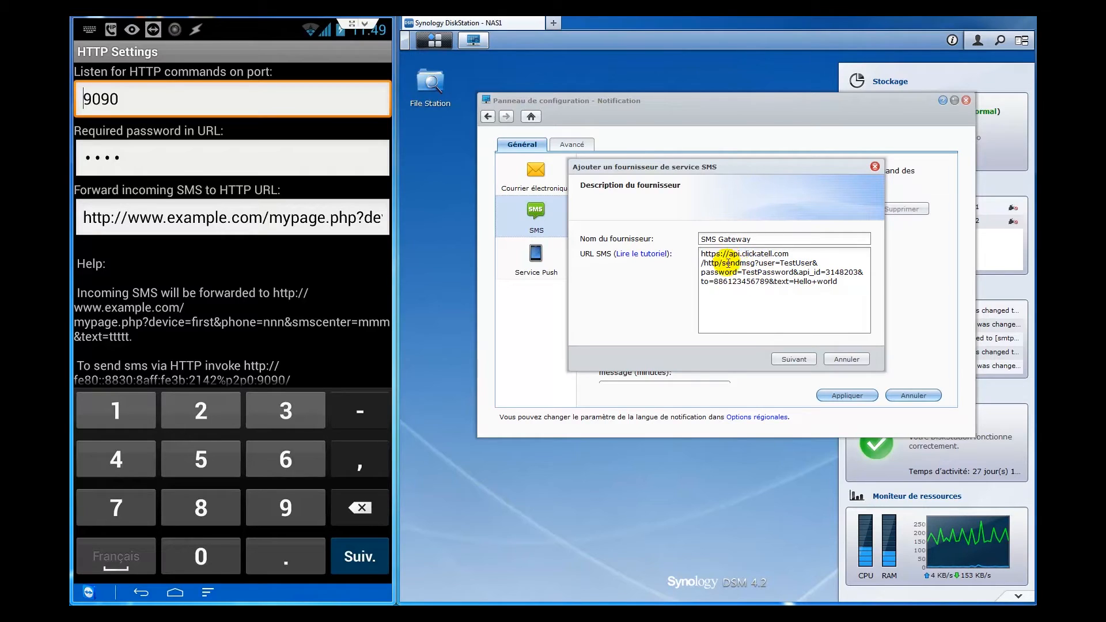
{"action": "left_click_drag", "start_coordinate": [729, 254], "coordinate": [793, 253]}
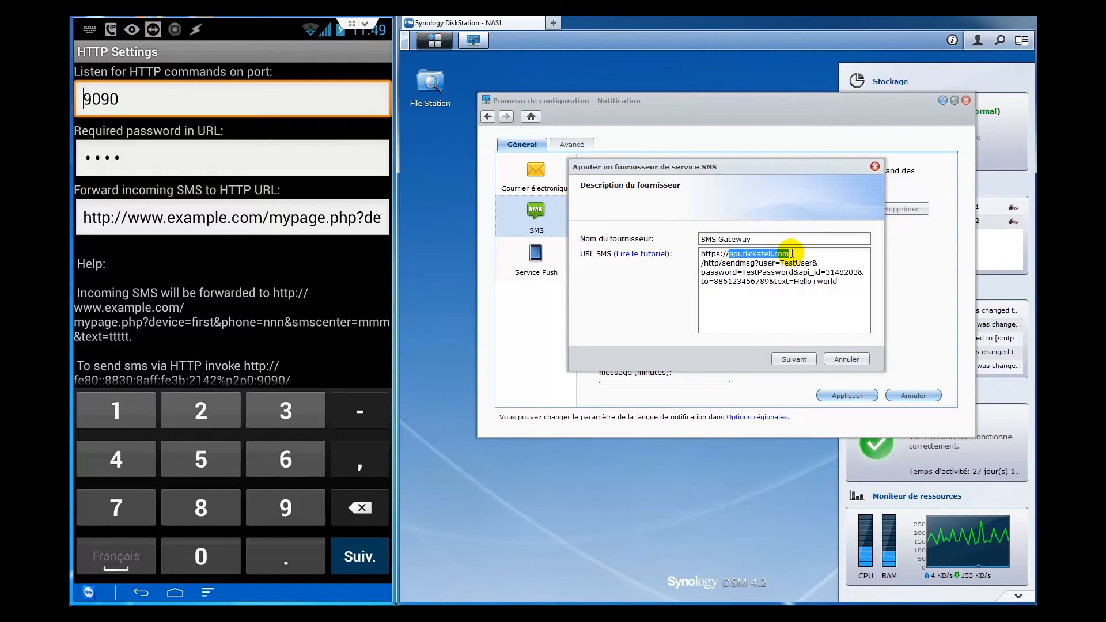
{"action": "type", "text": "192.168.1"}
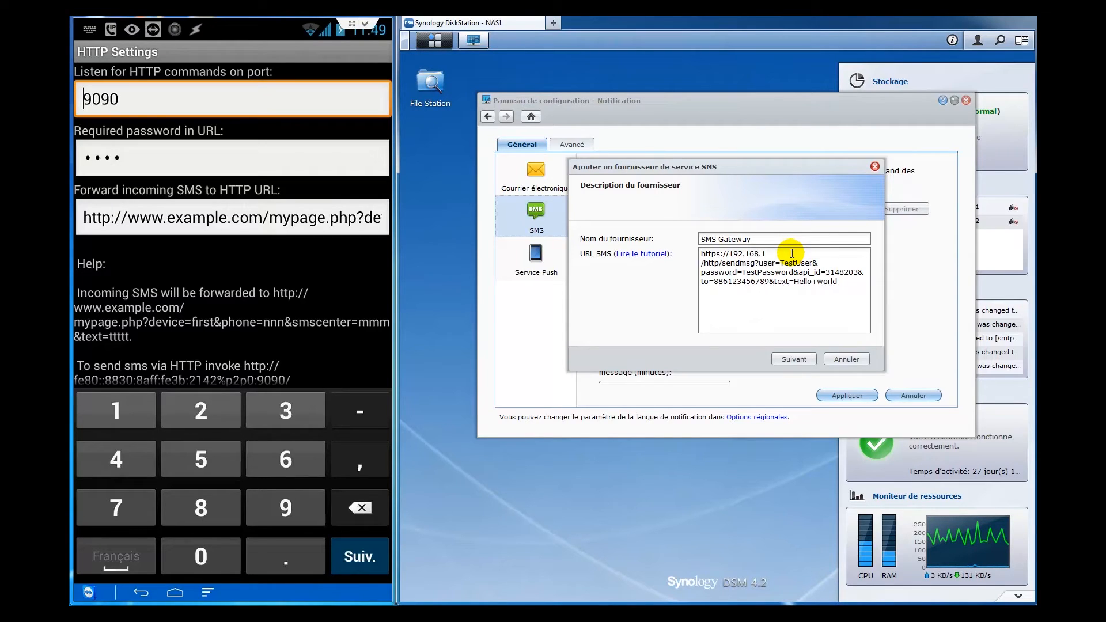
{"action": "type", "text": ".88:9090"}
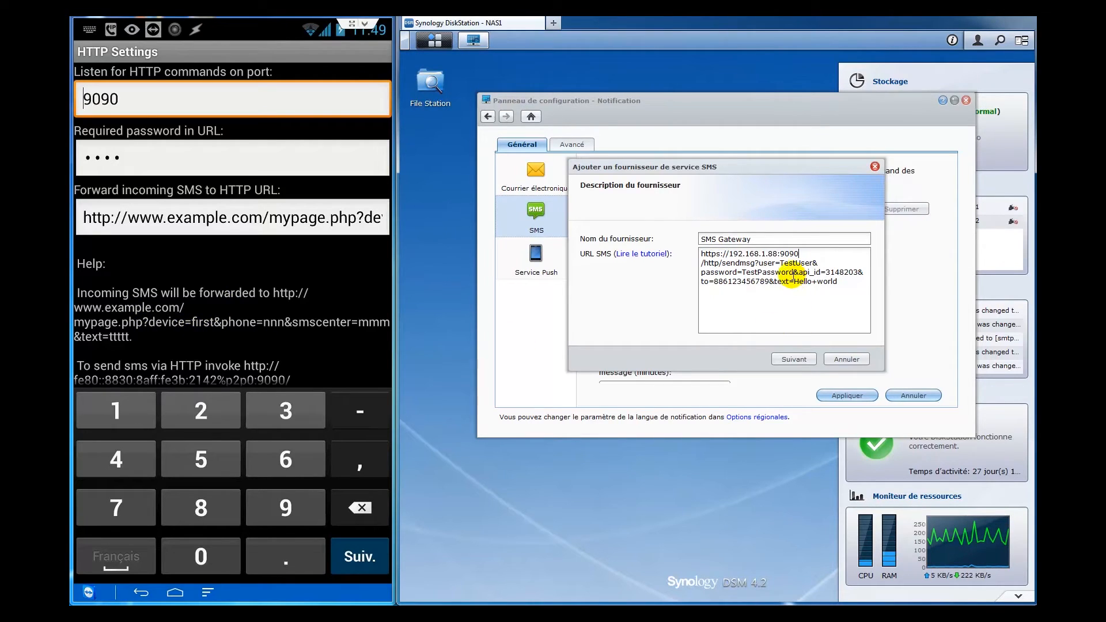
- Delete /http/sendmsg, replace the api_id and to parameters with phone, and insert & before it
{"action": "left_click_drag", "start_coordinate": [799, 254], "coordinate": [729, 264]}
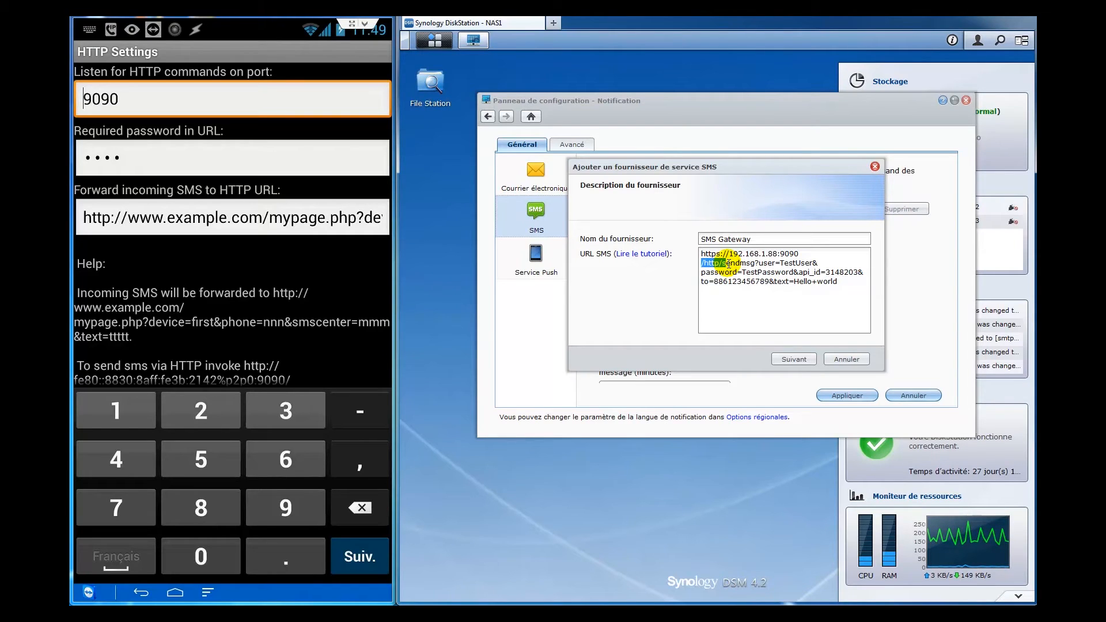
{"action": "left_click_drag", "start_coordinate": [729, 264], "coordinate": [756, 262]}
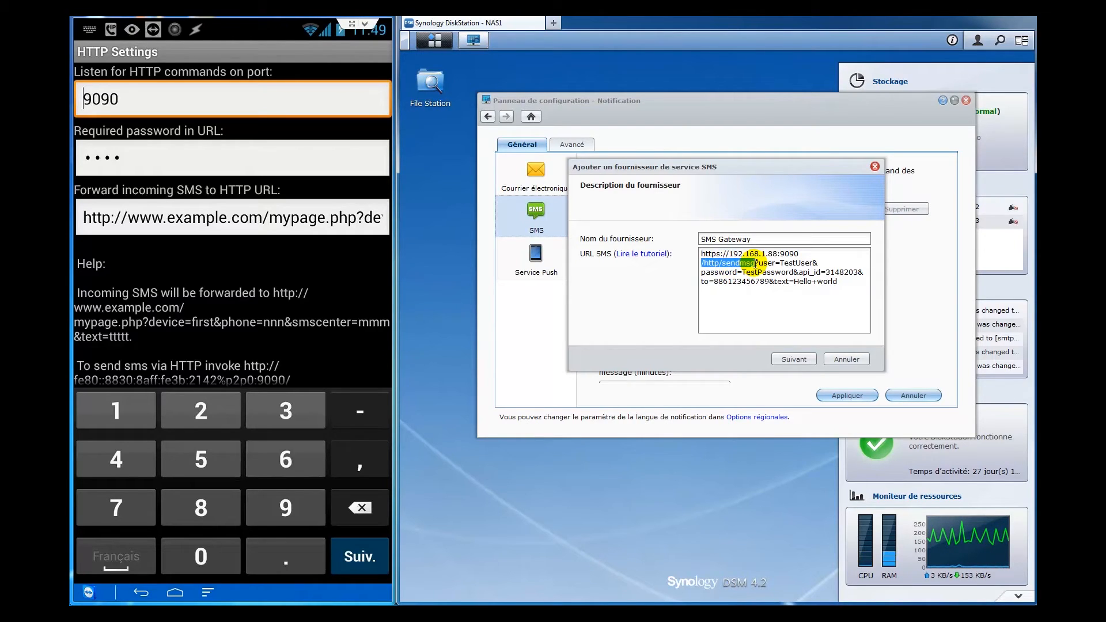
{"action": "key", "text": "BackSpace"}
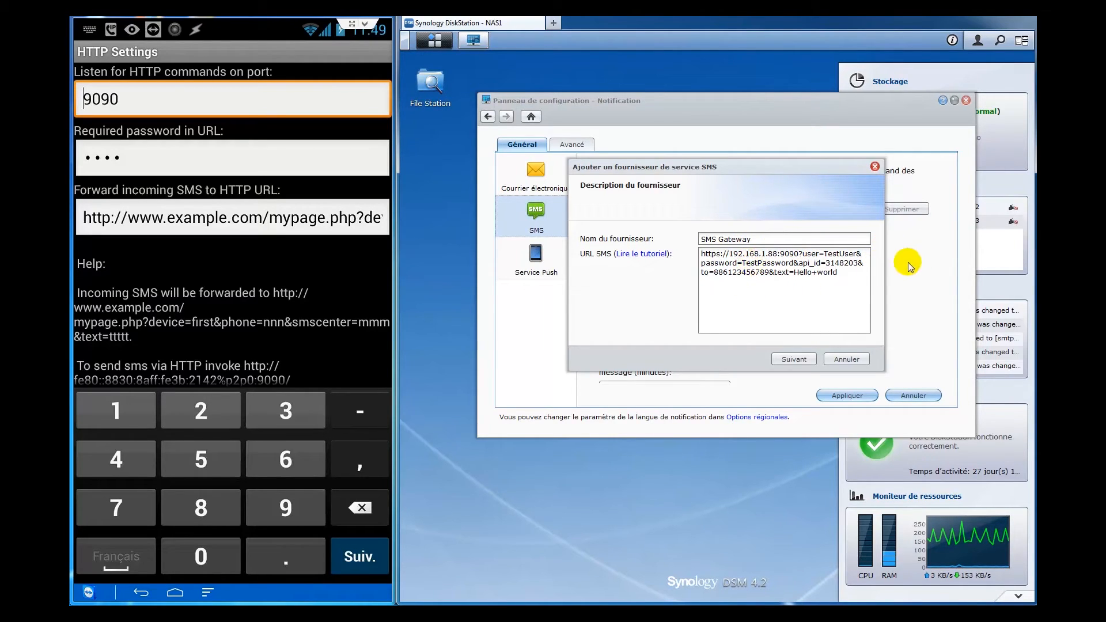
{"action": "left_click_drag", "start_coordinate": [795, 262], "coordinate": [708, 275]}
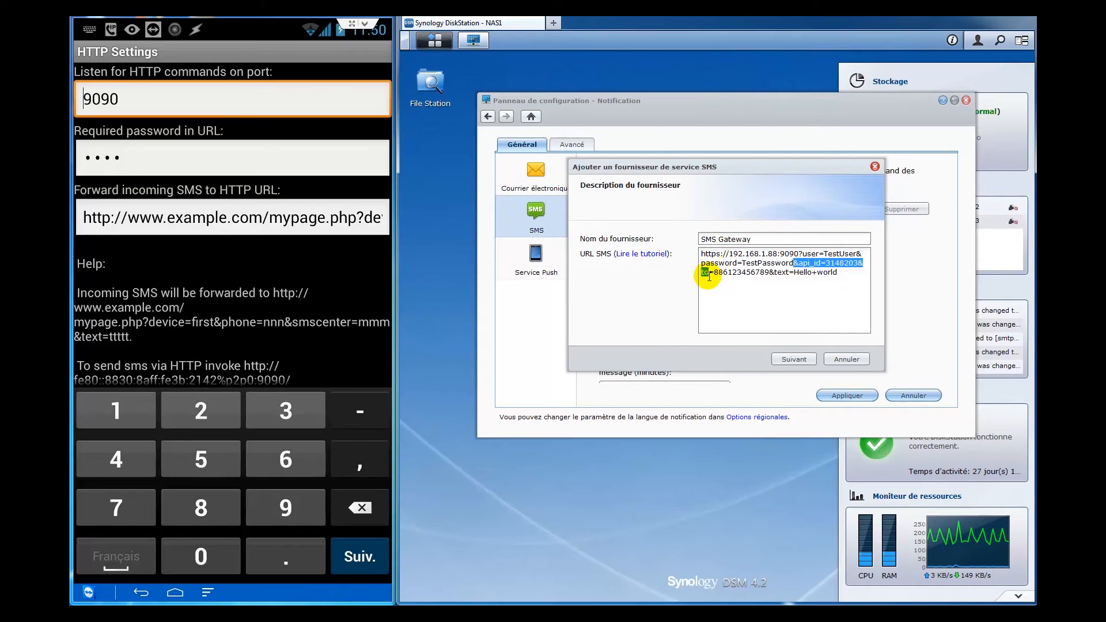
{"action": "type", "text": "phone"}
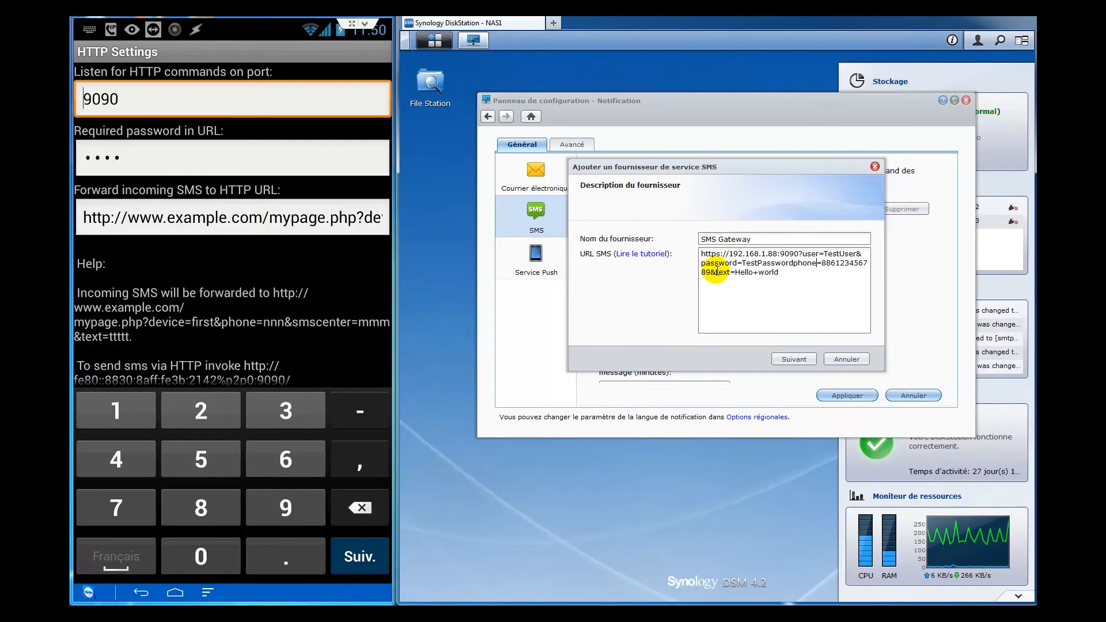
{"action": "left_click", "coordinate": [785, 265]}
{"action": "type", "text": "&"}
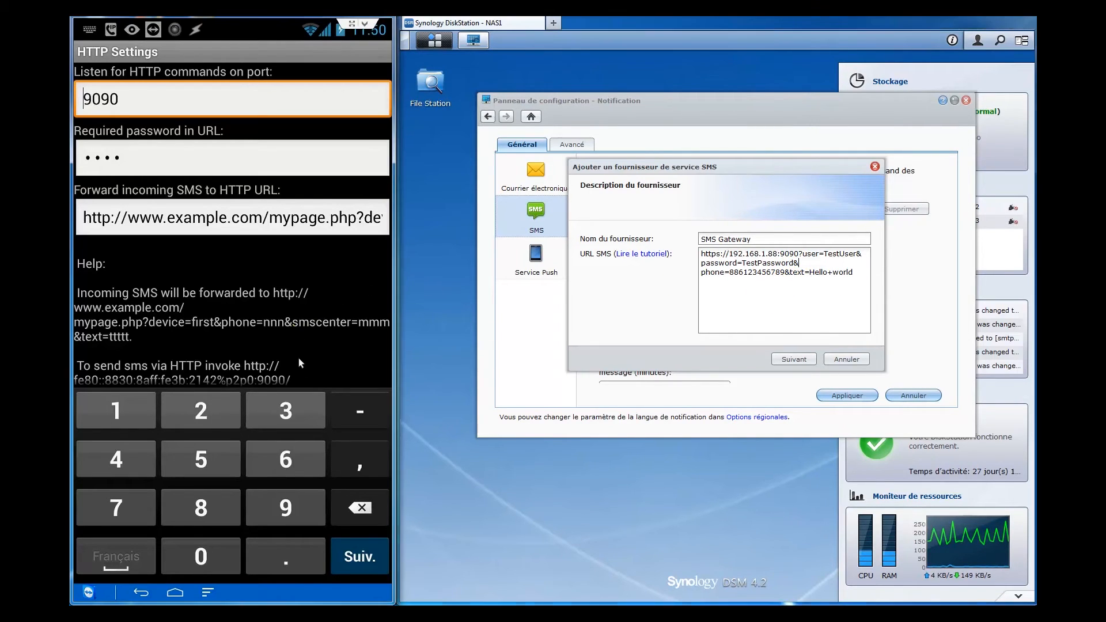
- Insert /sendsms after port 9090 so the URL reads 192.168.1.88:9090/sendsms?user=…
{"action": "scroll", "coordinate": [306, 258], "scroll_direction": "down", "scroll_amount": 1}
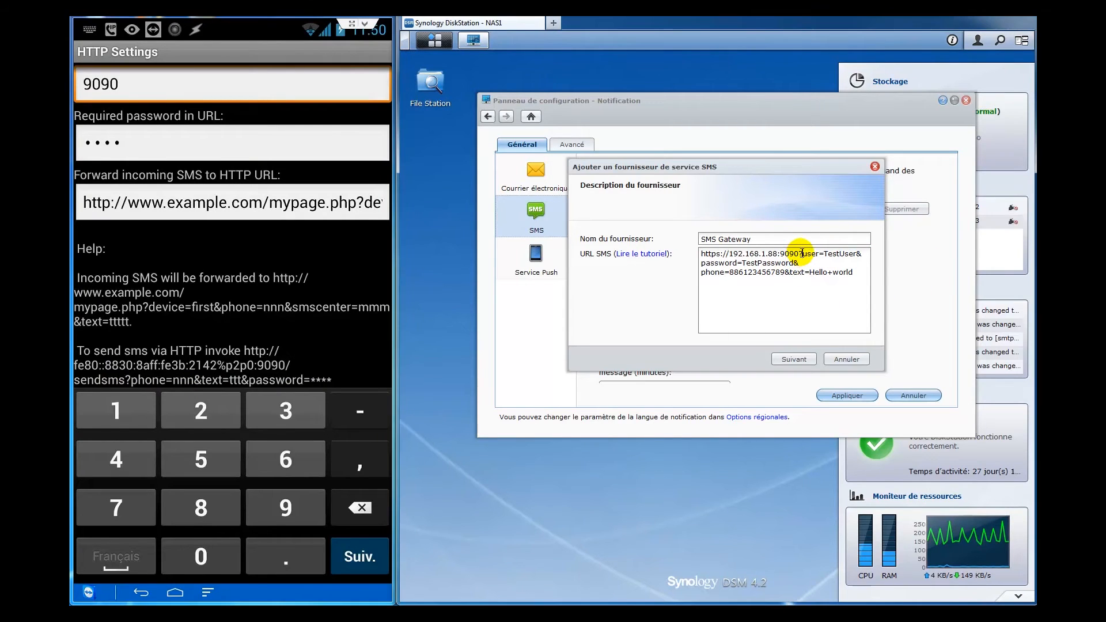
{"action": "type", "text": "send"}
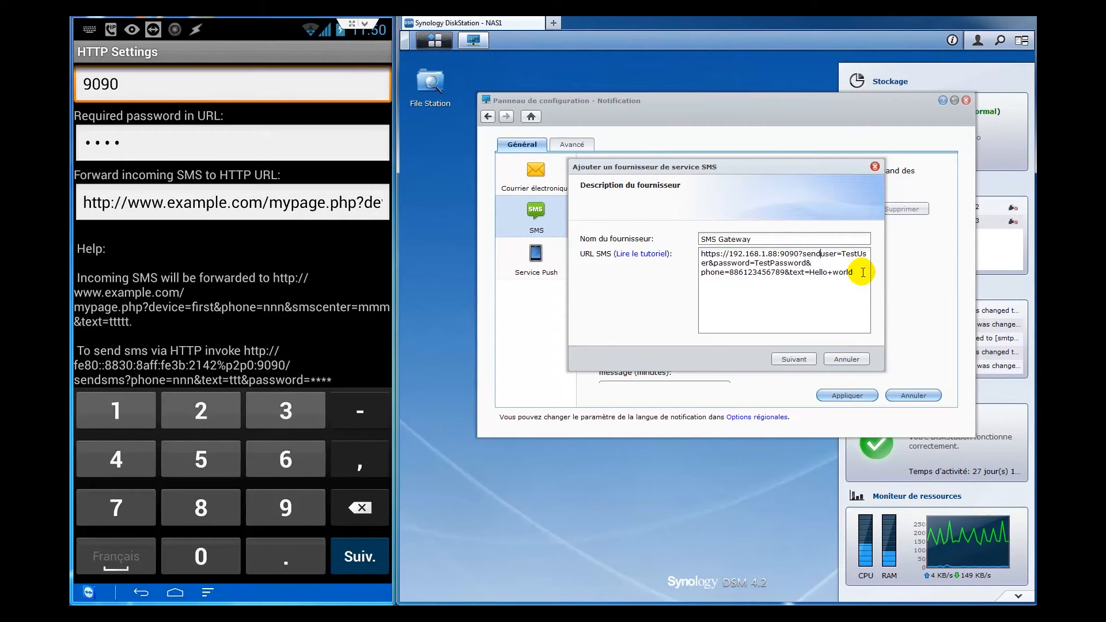
{"action": "type", "text": "sms"}
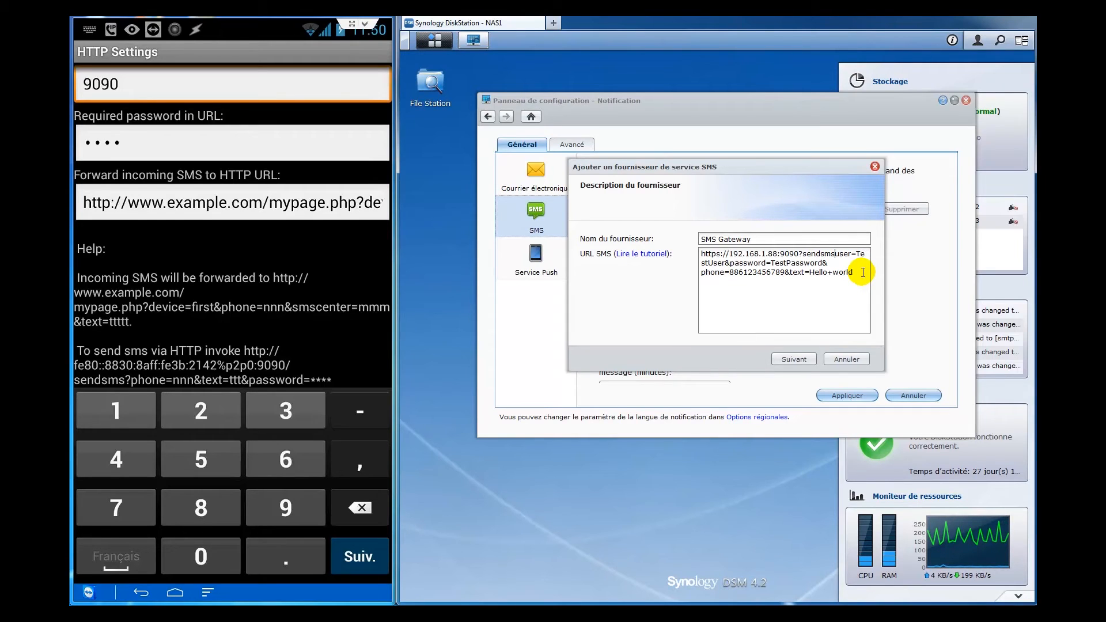
{"action": "key", "text": "Left"}
{"action": "key", "text": "Left"}
{"action": "key", "text": "Left"}
{"action": "key", "text": "Left"}
{"action": "key", "text": "BackSpace"}
{"action": "type", "text": "/"}
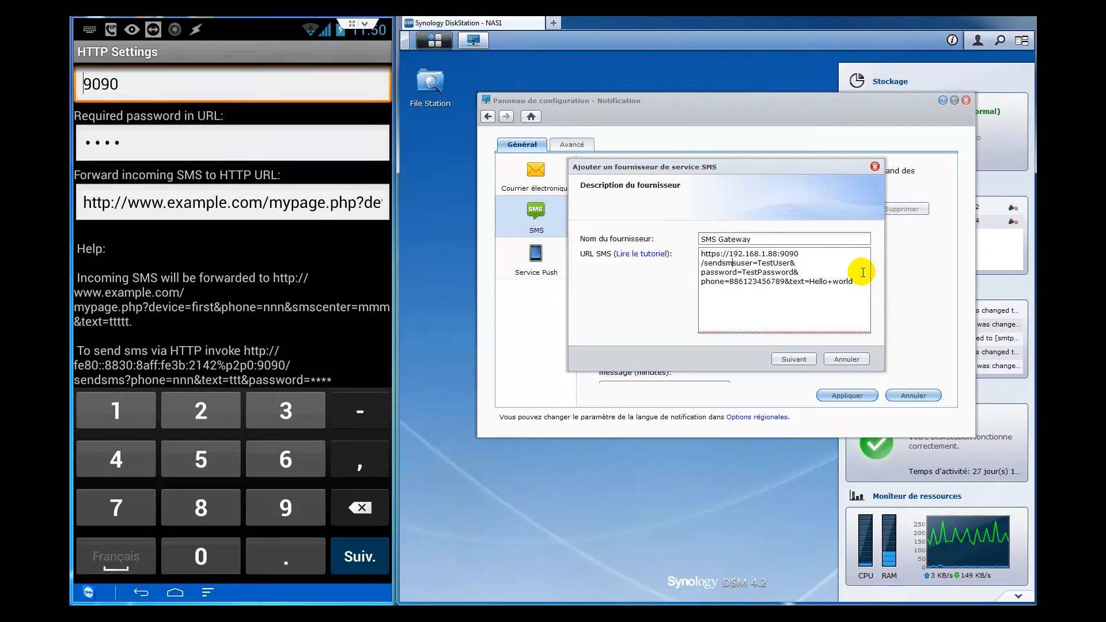
{"action": "type", "text": "?"}
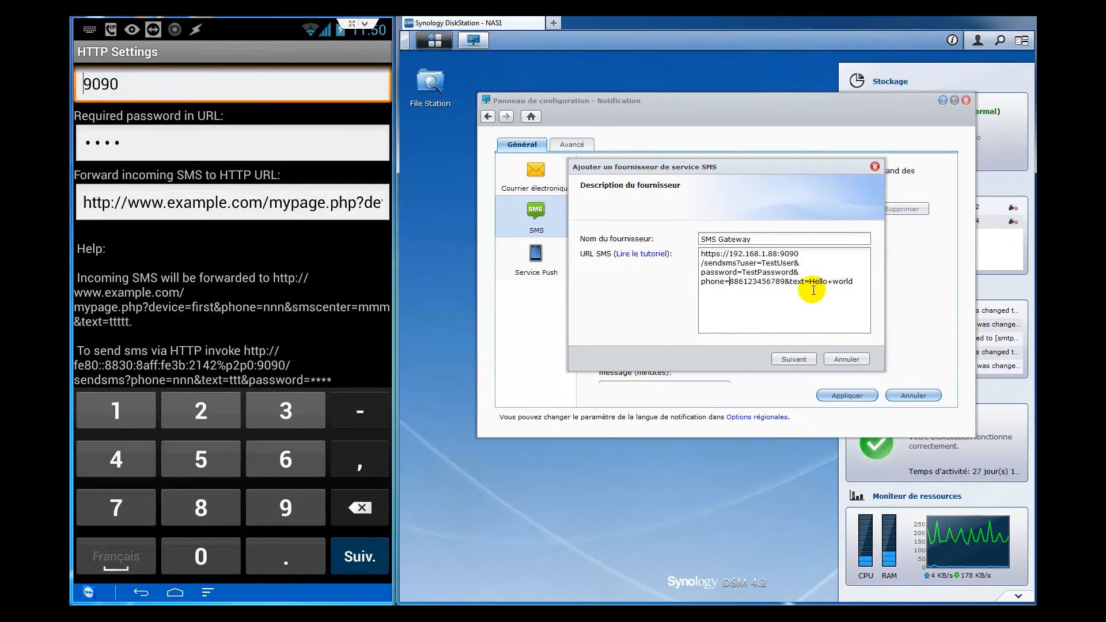
- Map user, password, phone, text to username, password, phone number, message content, then save
{"action": "left_click", "coordinate": [806, 361]}
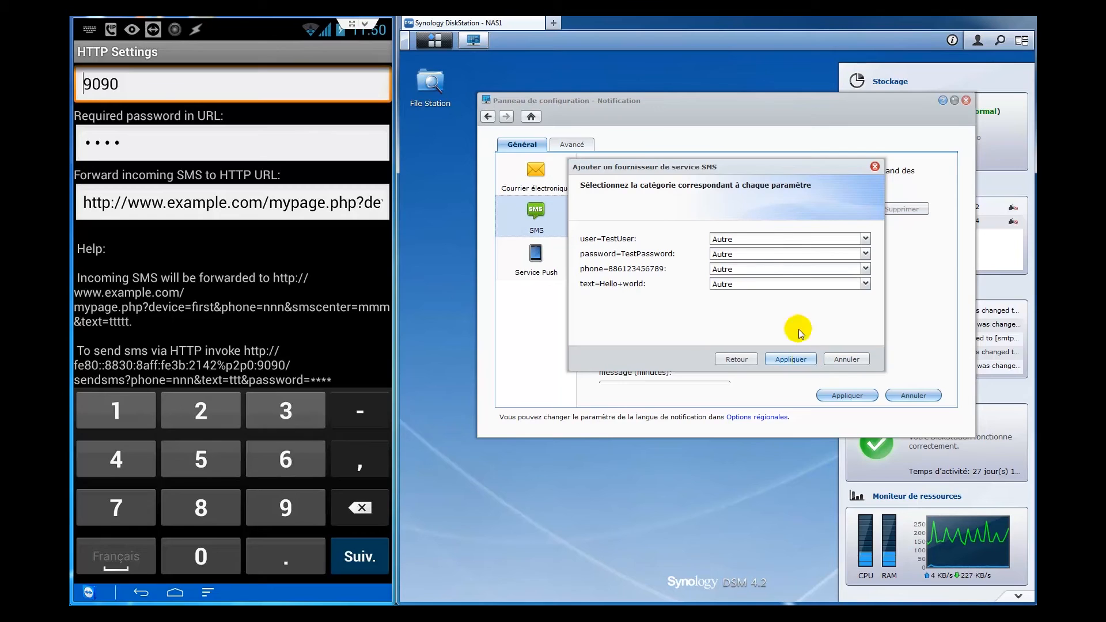
{"action": "left_click", "coordinate": [865, 238]}
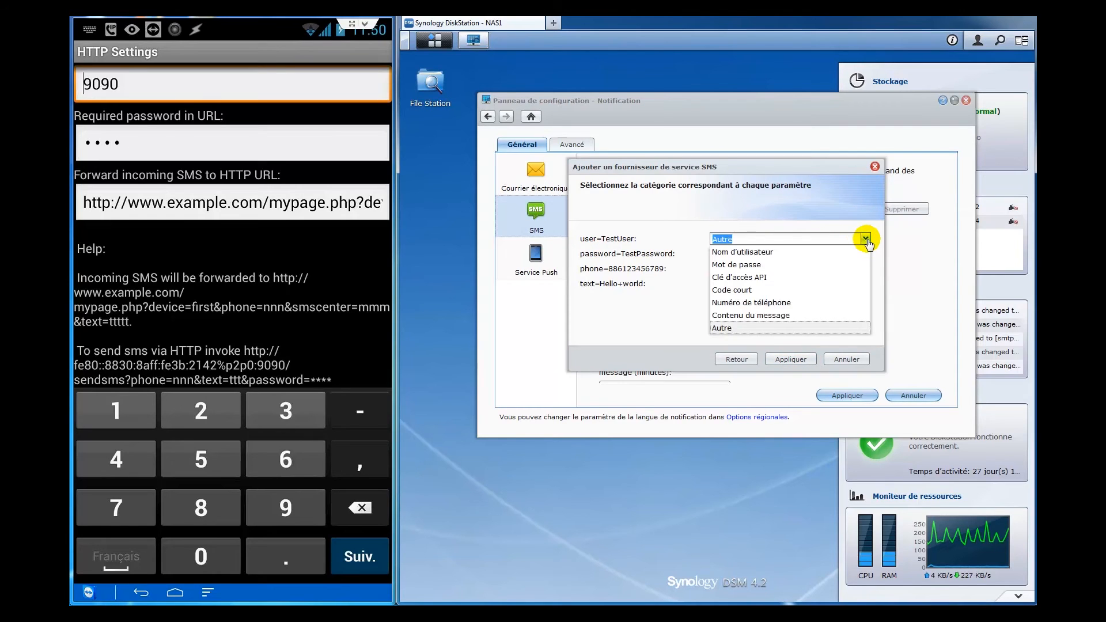
{"action": "left_click", "coordinate": [753, 250]}
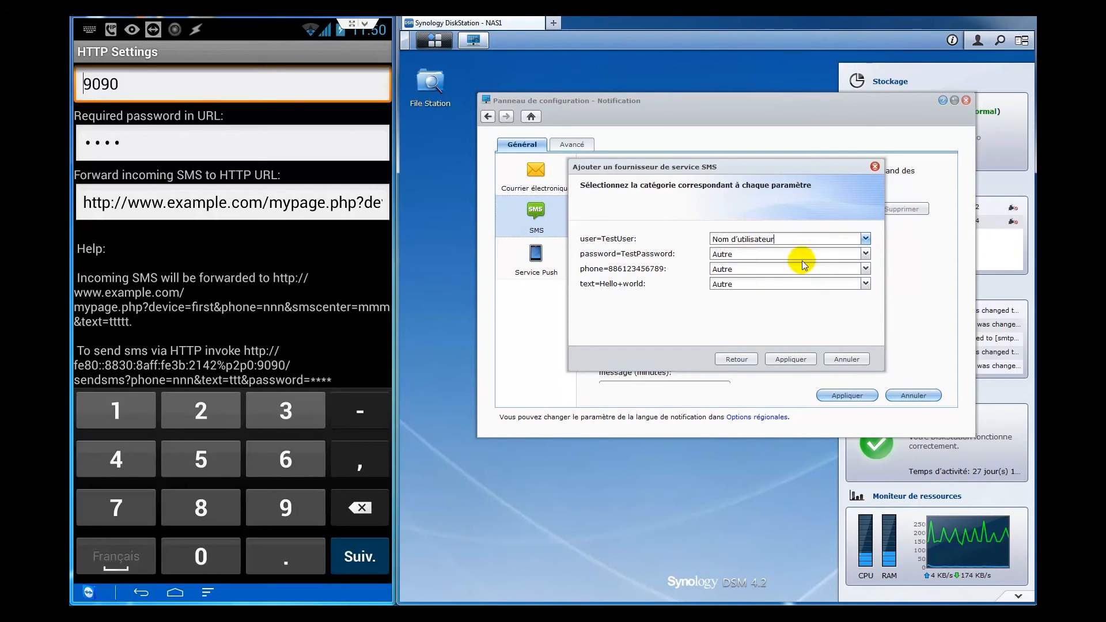
{"action": "left_click", "coordinate": [866, 255]}
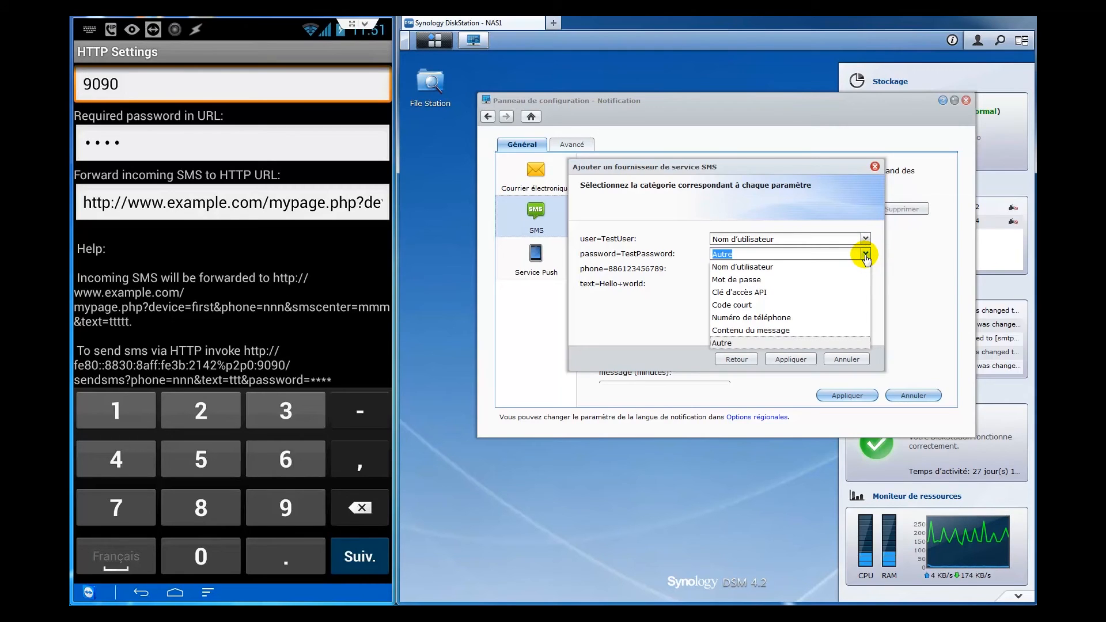
{"action": "left_click", "coordinate": [795, 280]}
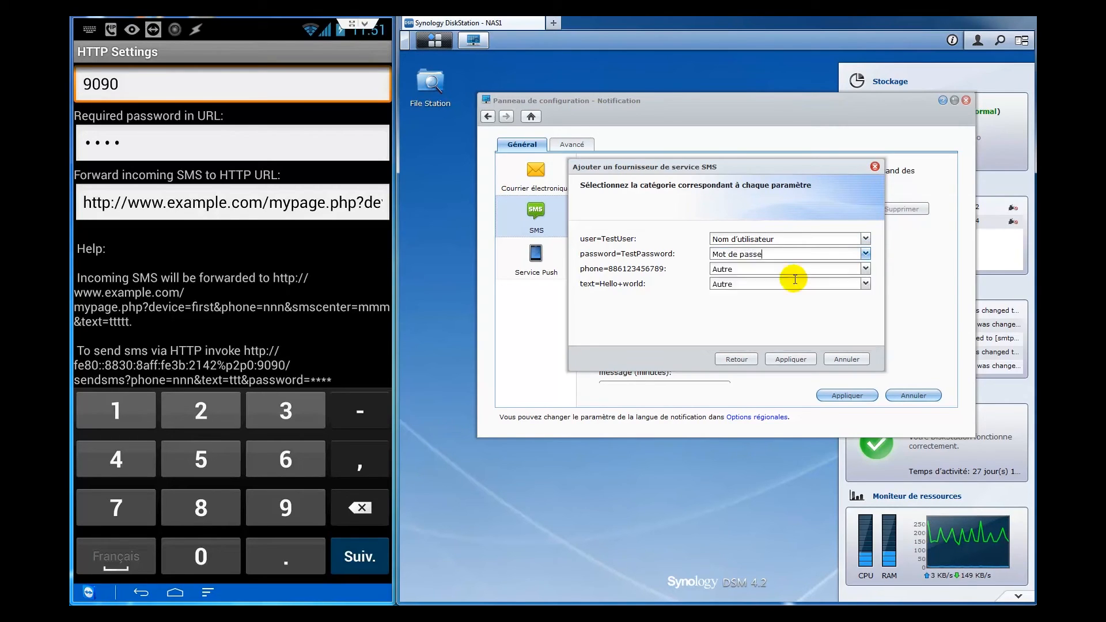
{"action": "left_click", "coordinate": [865, 269]}
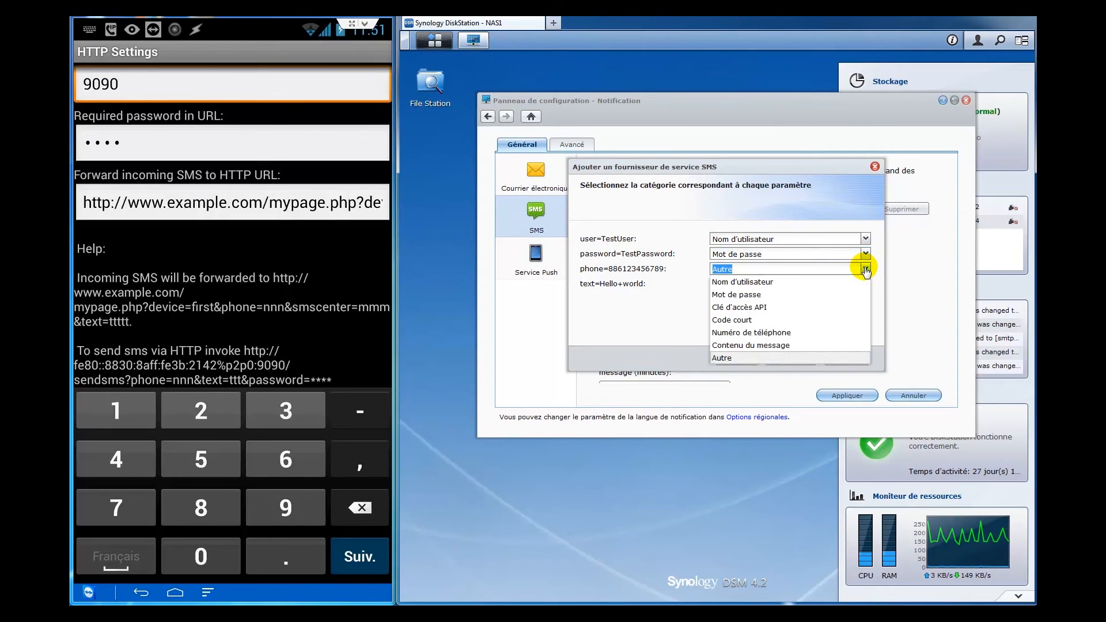
{"action": "left_click", "coordinate": [812, 332]}
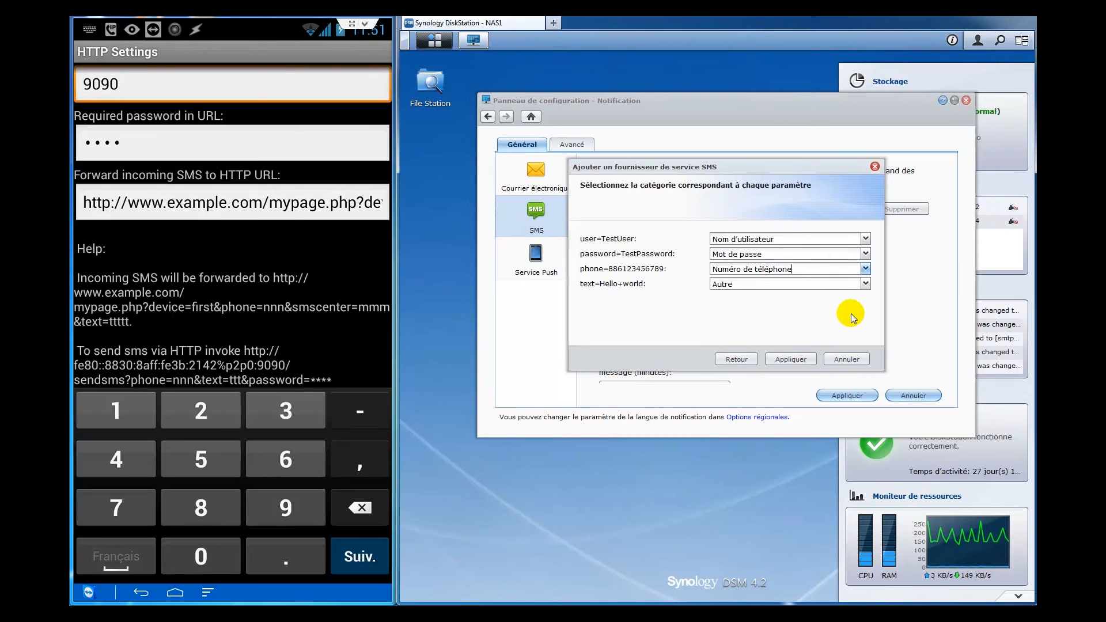
{"action": "left_click", "coordinate": [866, 283]}
{"action": "left_click", "coordinate": [803, 360]}
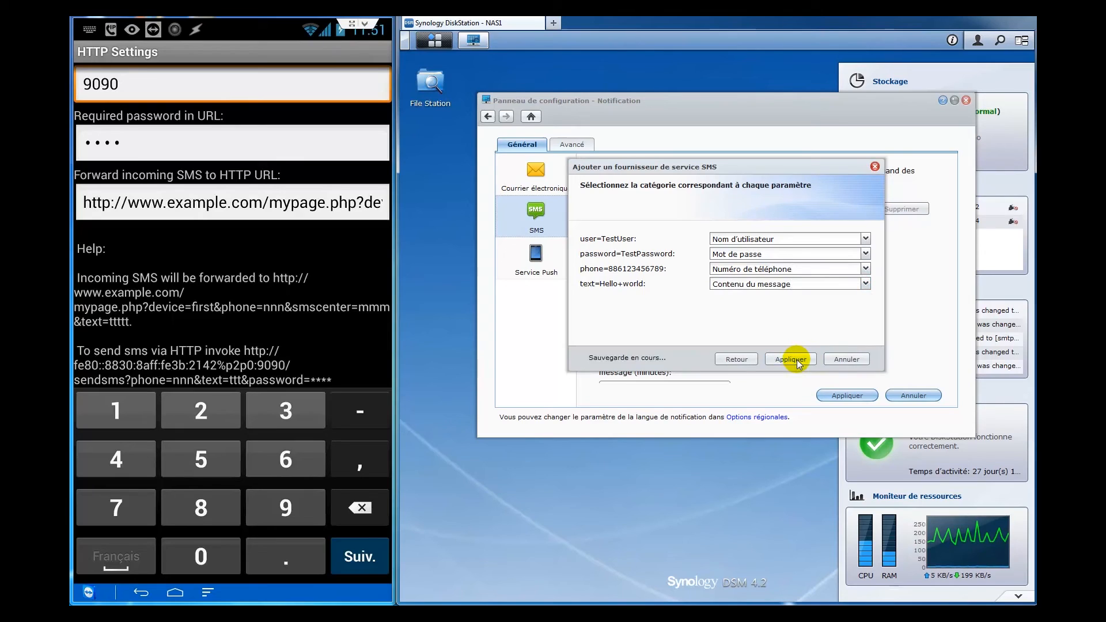
{"action": "left_click", "coordinate": [791, 359]}
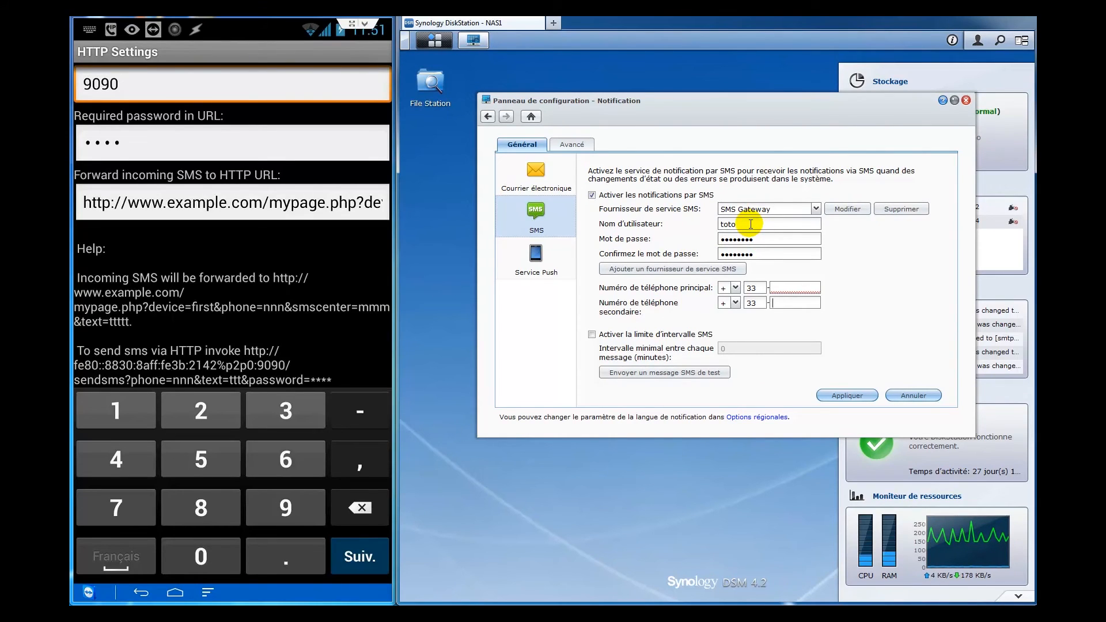
- Re-enter the gateway password in both password fields
{"action": "left_click_drag", "start_coordinate": [762, 240], "coordinate": [625, 262]}
{"action": "type", "text": "••••"}
{"action": "key", "text": "Tab"}
{"action": "type", "text": "••••"}
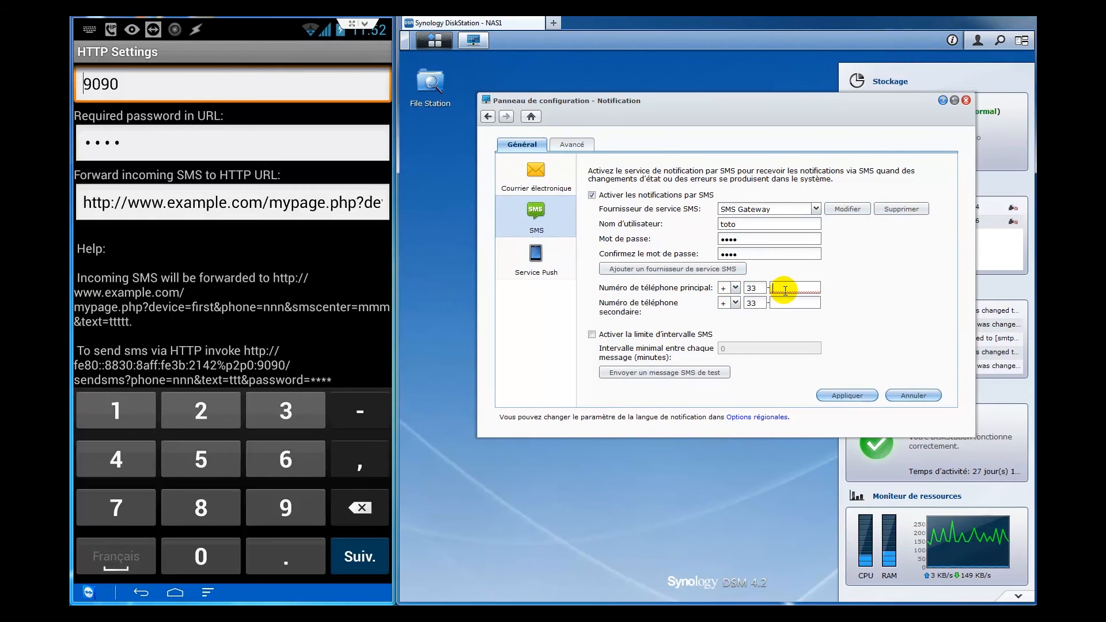
- Clear the secondary number's 33 country code, enter the phone number, and apply the SMS settings
{"action": "double_click", "coordinate": [751, 303]}
{"action": "key", "text": "BackSpace"}
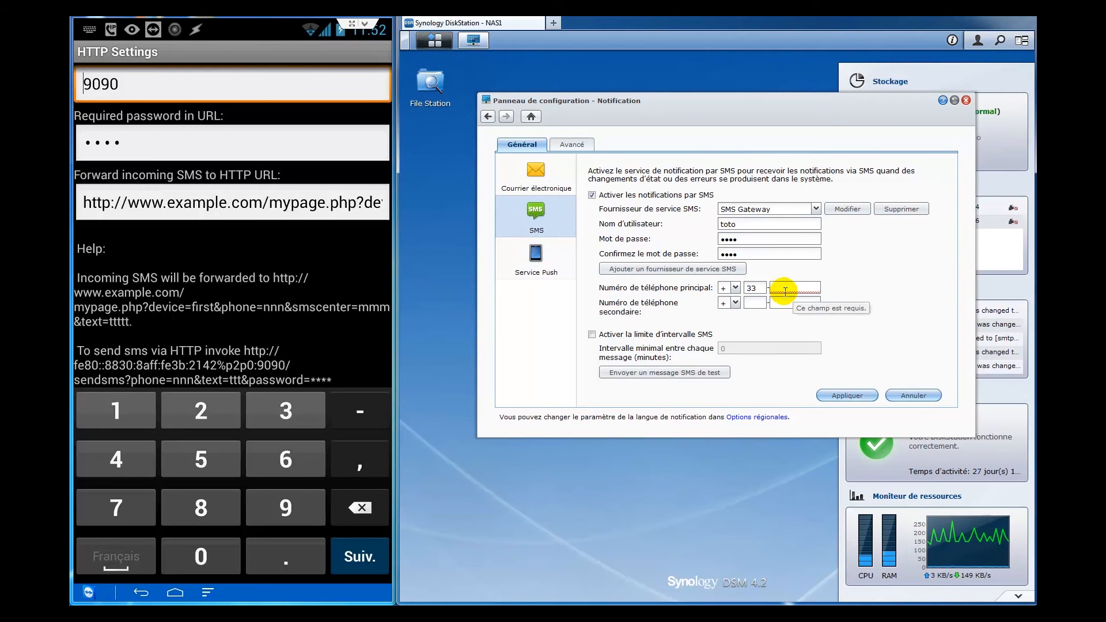
{"action": "type", "text": "6"}
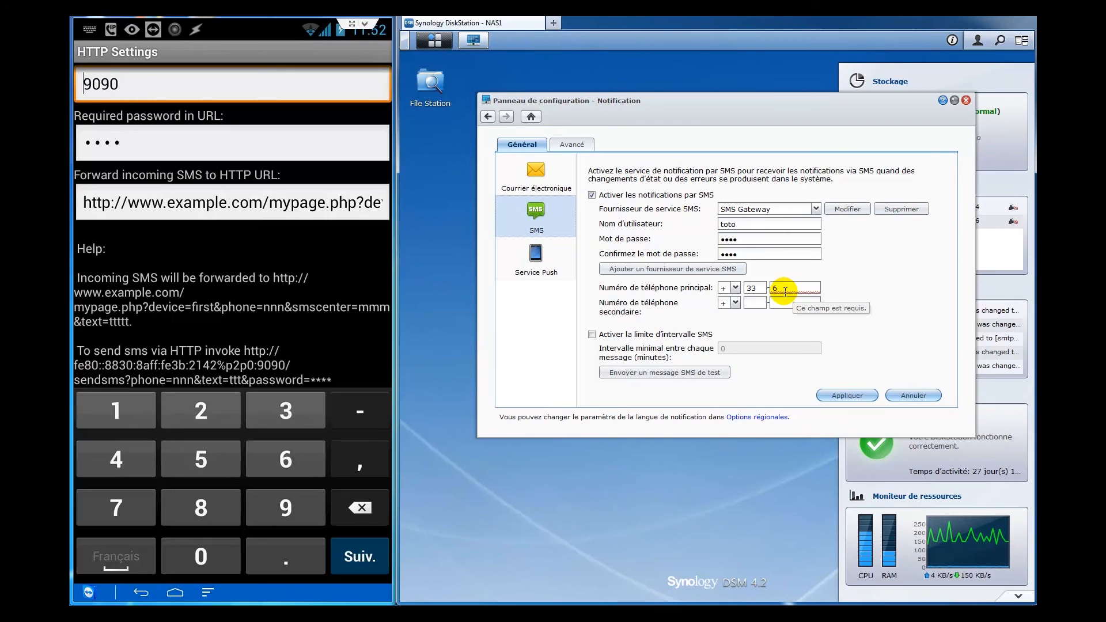
{"action": "left_click", "coordinate": [842, 395]}
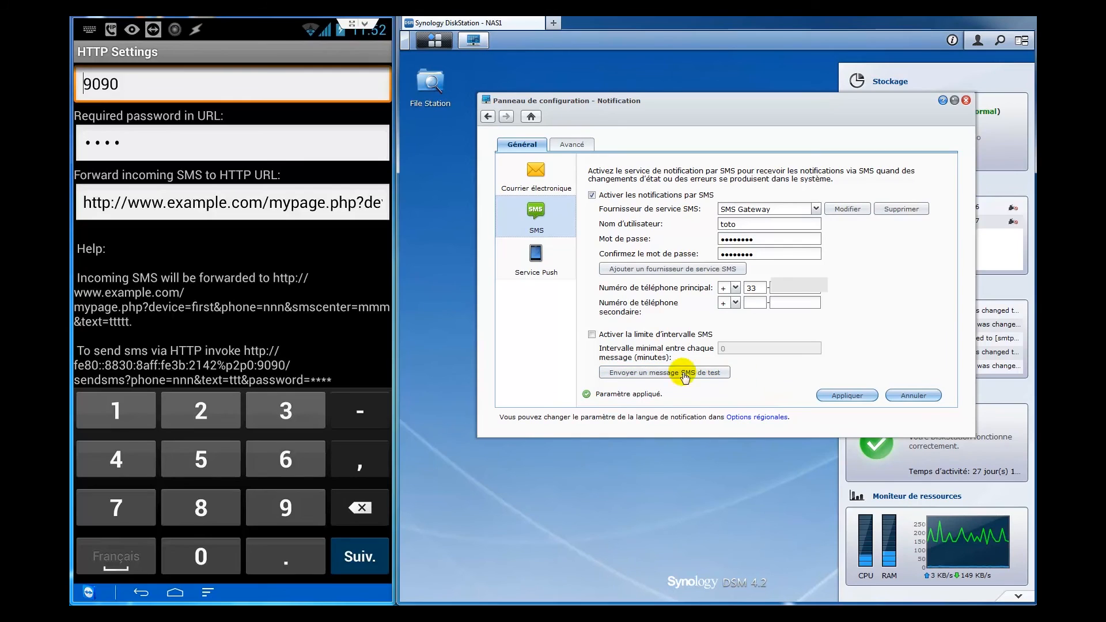
- Reopen SMS Gateway on the phone and start the service so its status reads RUNNING
{"action": "left_click", "coordinate": [176, 595]}
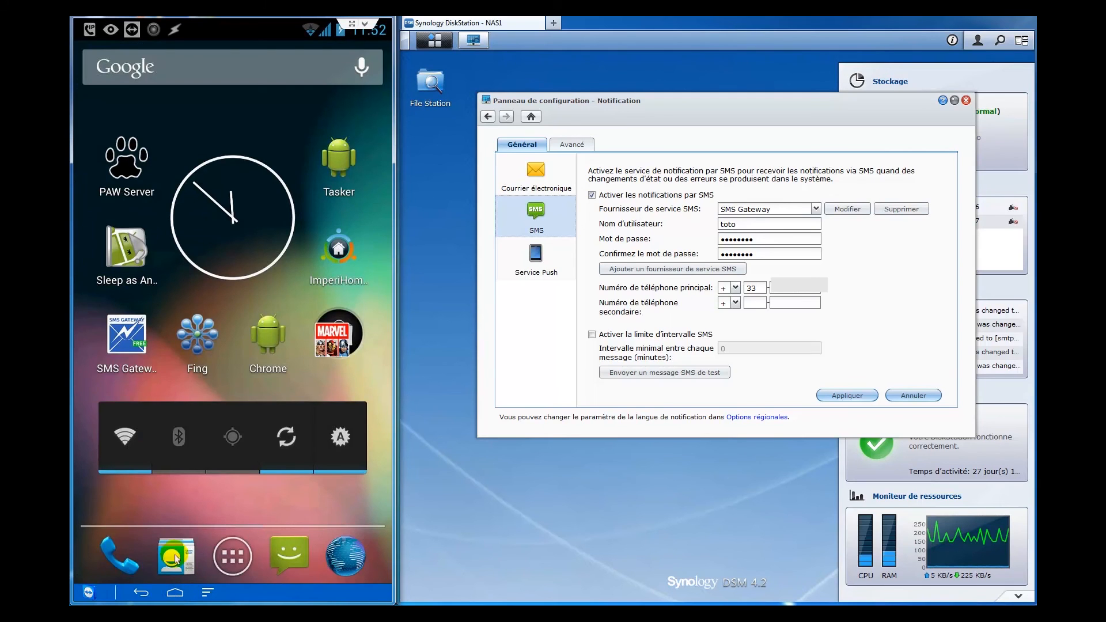
{"action": "left_click", "coordinate": [131, 347]}
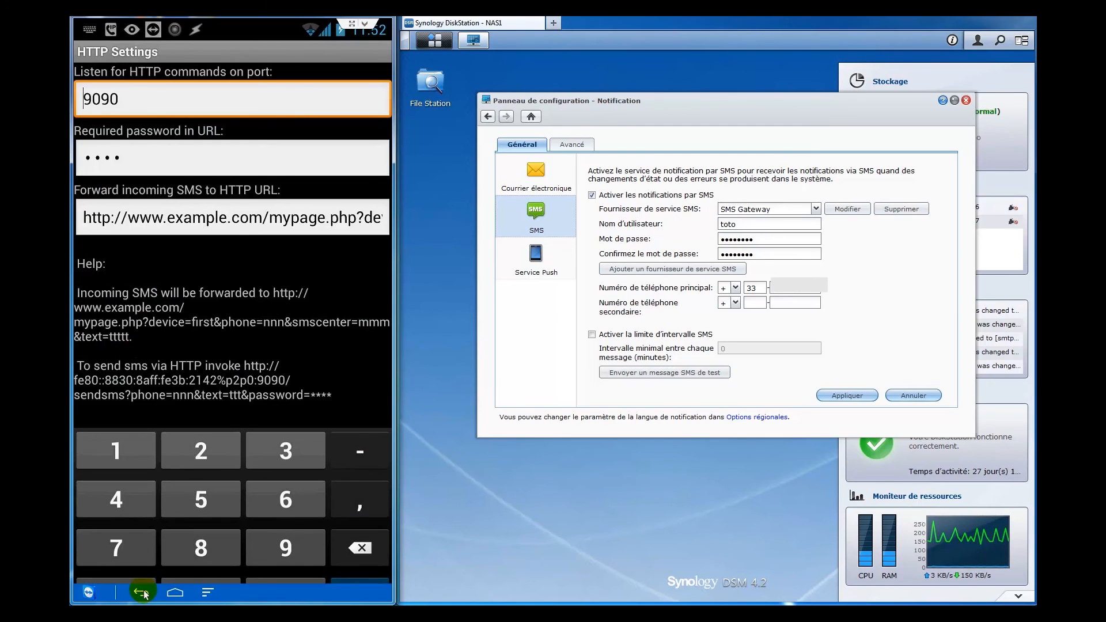
{"action": "left_click", "coordinate": [142, 593]}
{"action": "left_click", "coordinate": [141, 593]}
{"action": "left_click", "coordinate": [142, 593]}
{"action": "left_click", "coordinate": [142, 593]}
{"action": "left_click", "coordinate": [123, 331]}
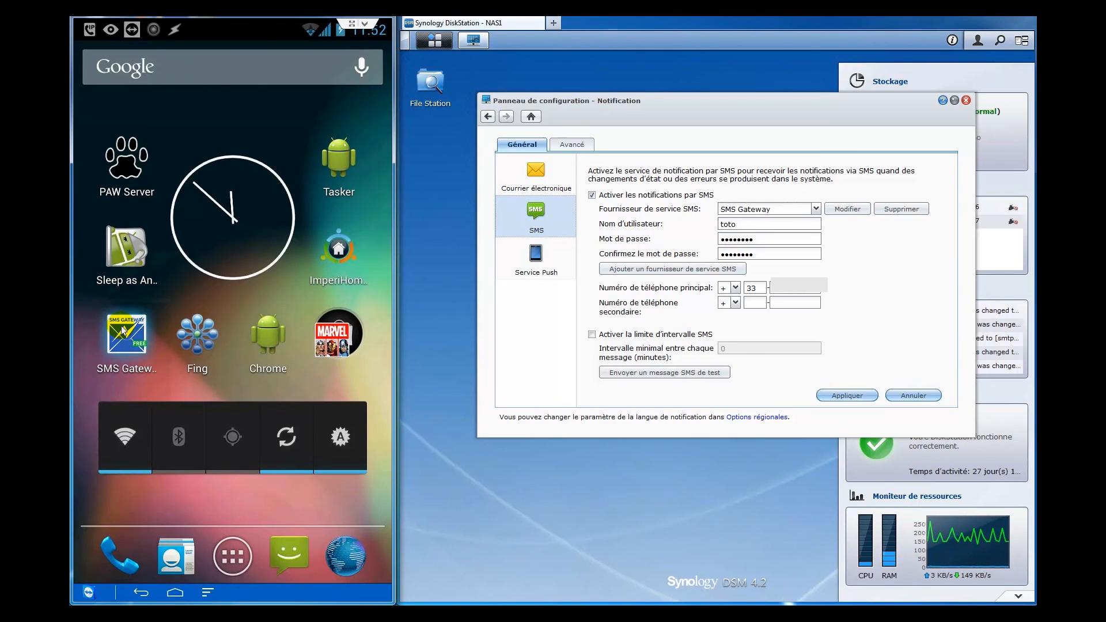
{"action": "left_click", "coordinate": [227, 440]}
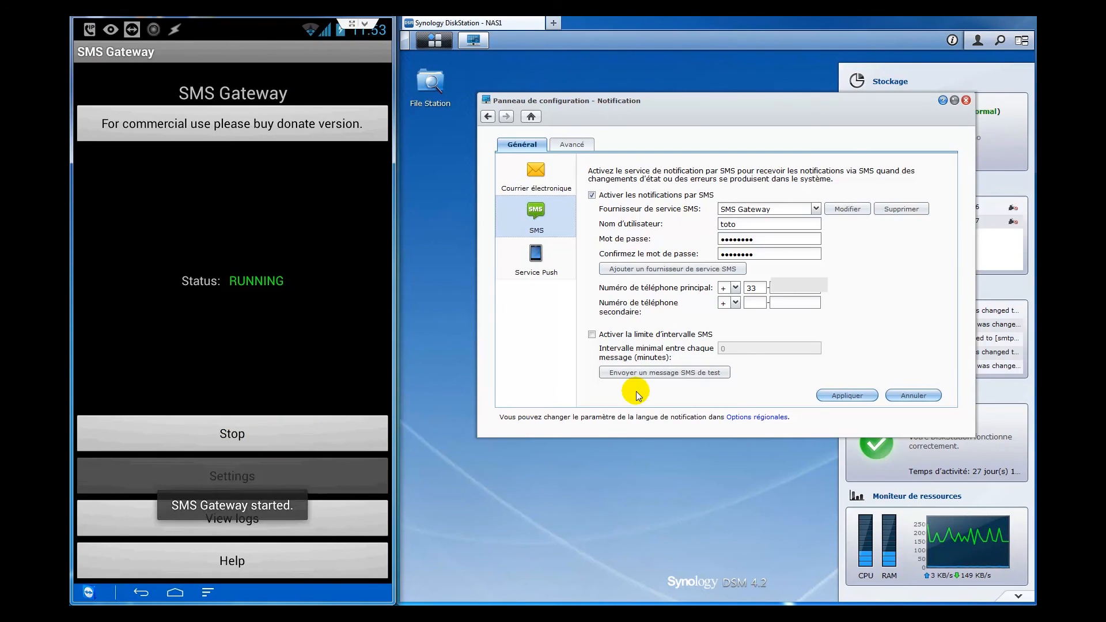
- Send a test SMS via SMS Gateway, acknowledge the sent notice, then select the main phone number
{"action": "left_click", "coordinate": [691, 374]}
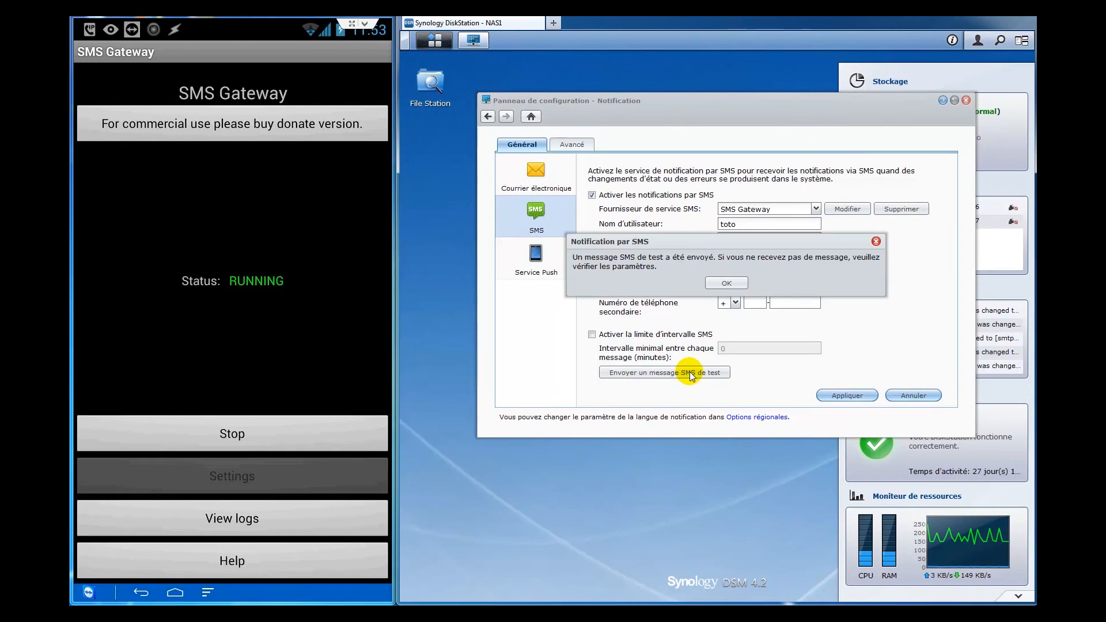
{"action": "left_click", "coordinate": [726, 283]}
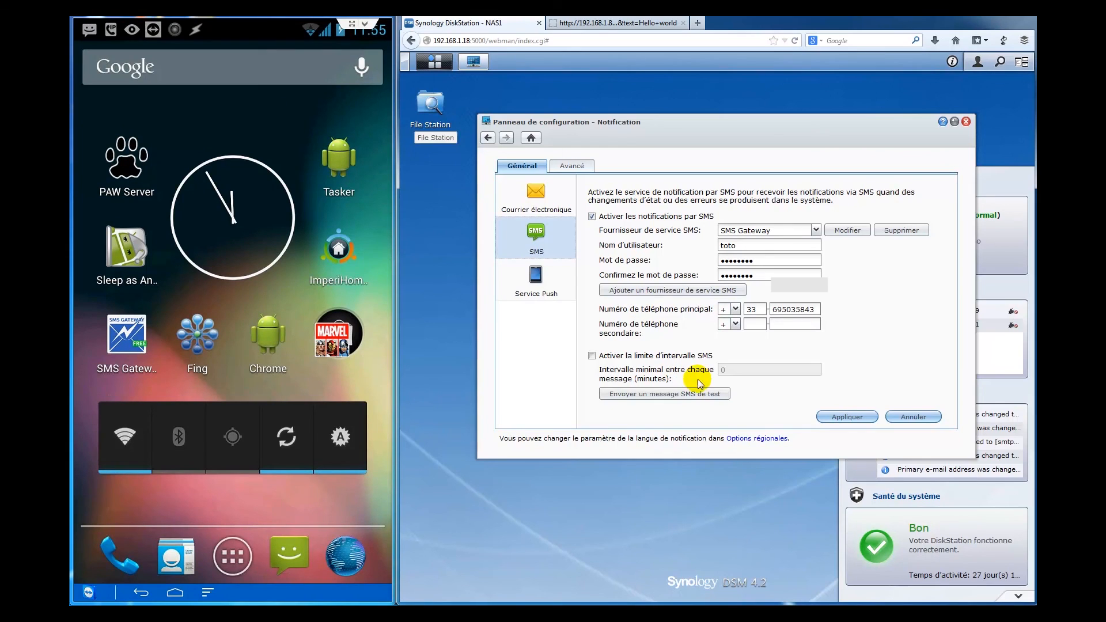
{"action": "double_click", "coordinate": [779, 310]}
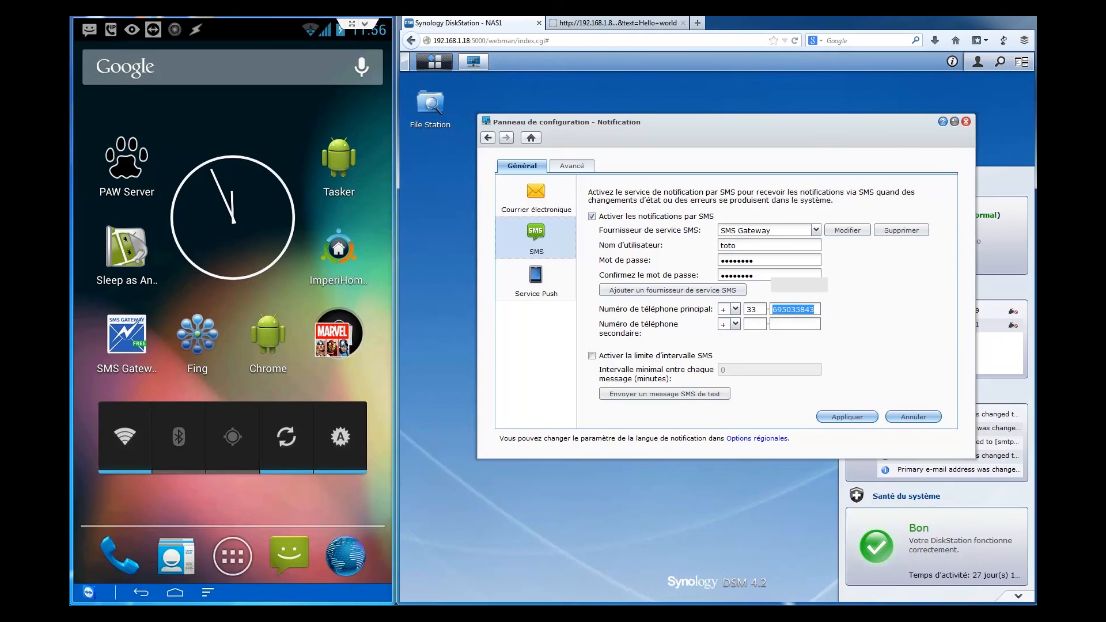